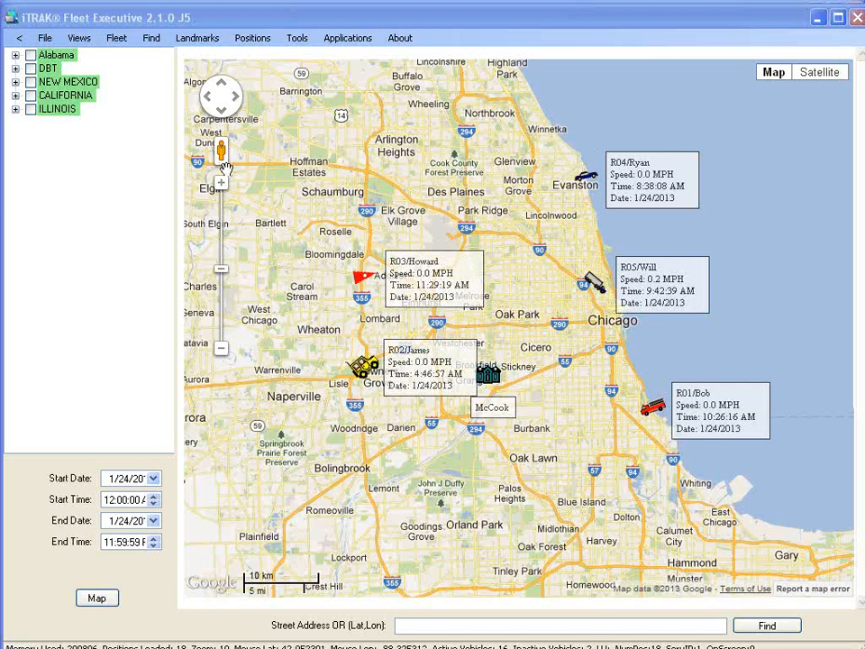
Expand the Alabama group to list vehicles AL1 through AL5.
{"action": "left_click", "coordinate": [15, 56]}
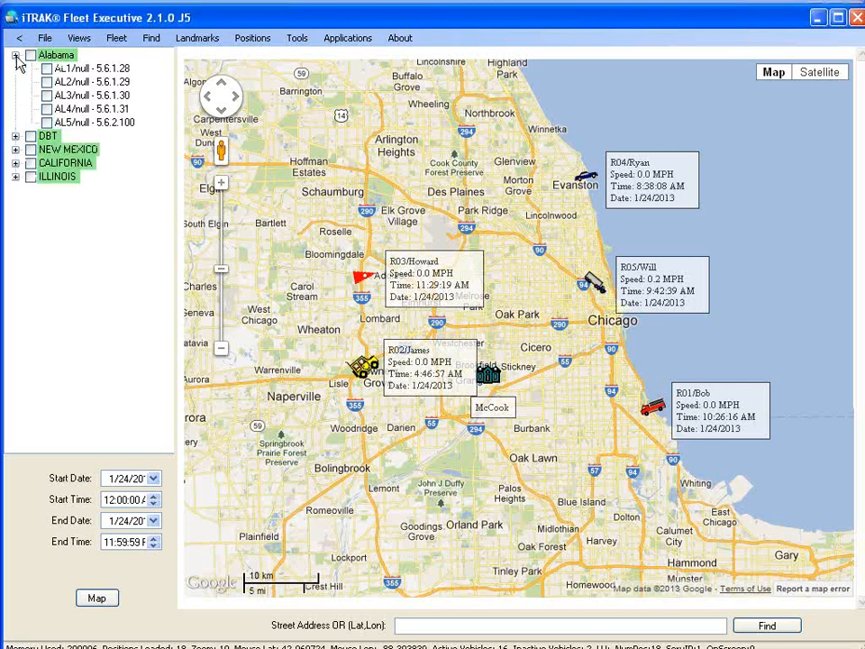
Expand the DBT, NEW MEXICO, CALIFORNIA and ILLINOIS groups in the vehicle tree.
{"action": "left_click", "coordinate": [16, 136]}
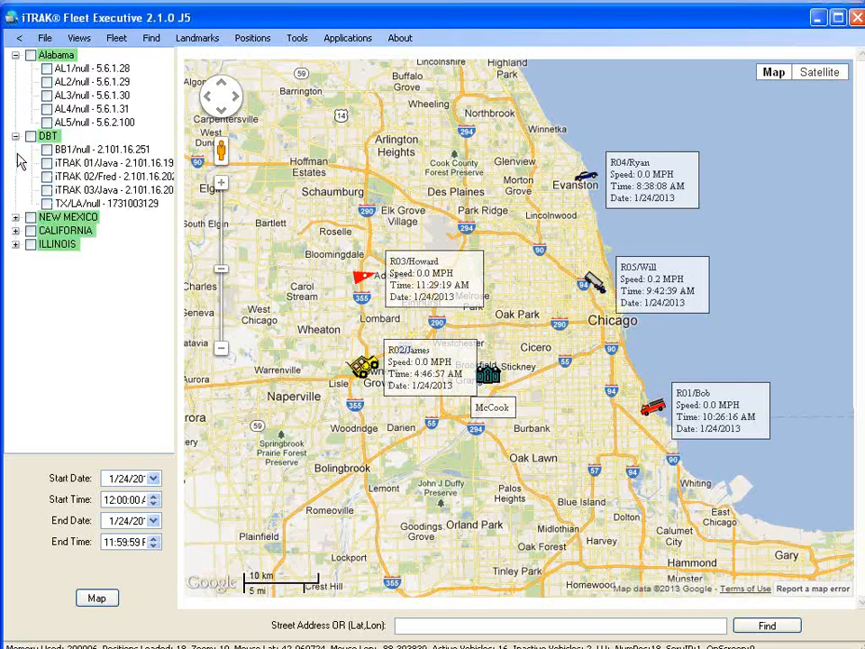
{"action": "left_click", "coordinate": [15, 218]}
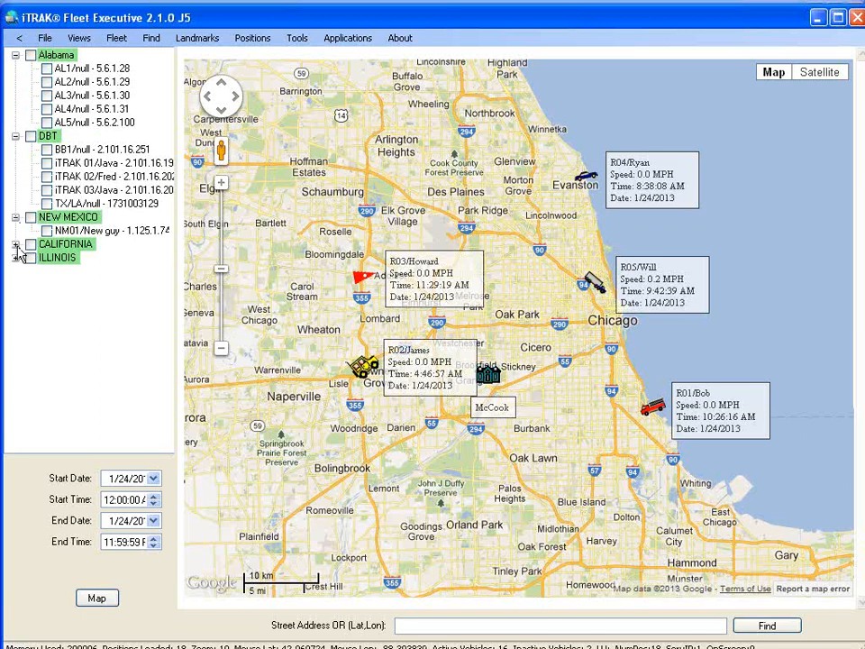
{"action": "left_click", "coordinate": [15, 244]}
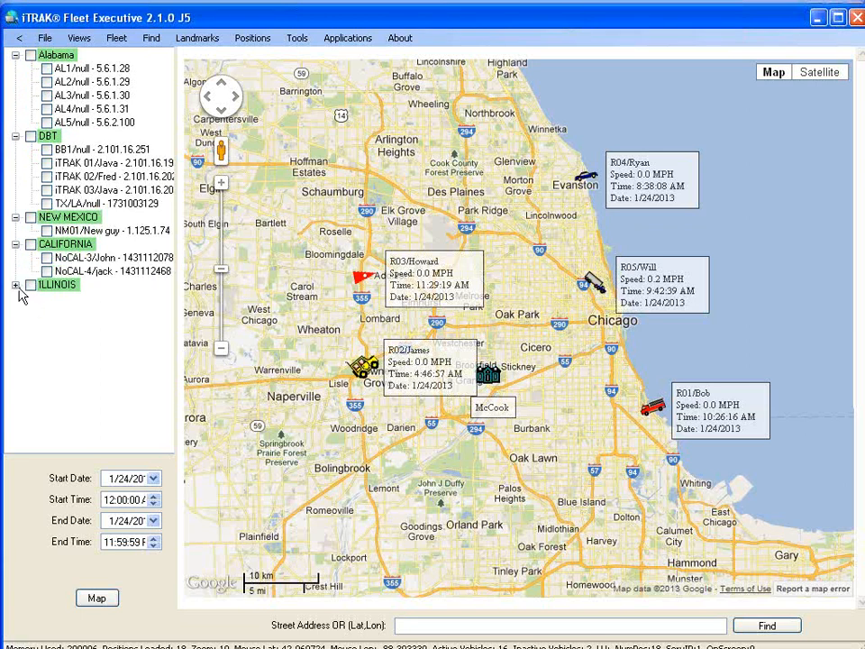
{"action": "left_click", "coordinate": [15, 285]}
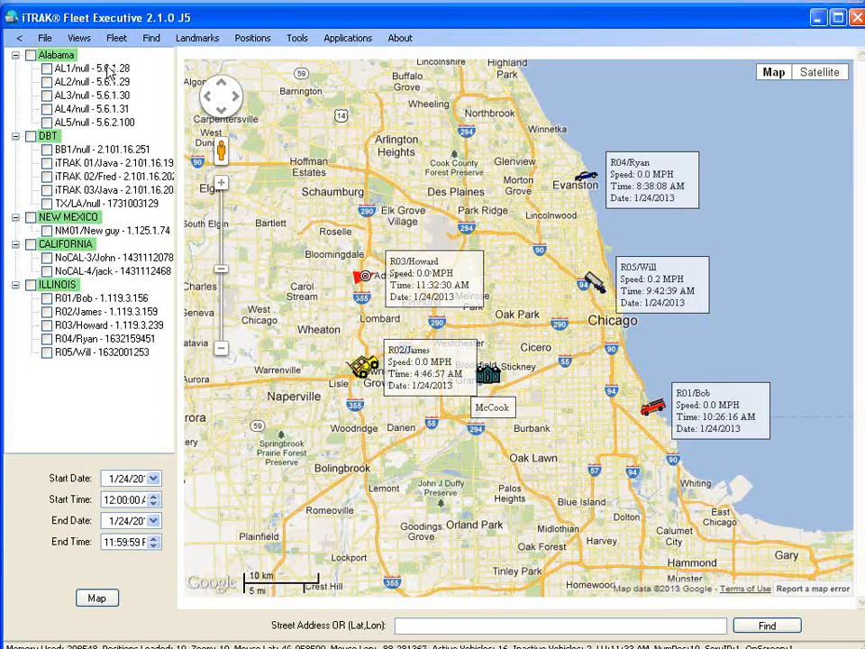
{"action": "left_click", "coordinate": [117, 38]}
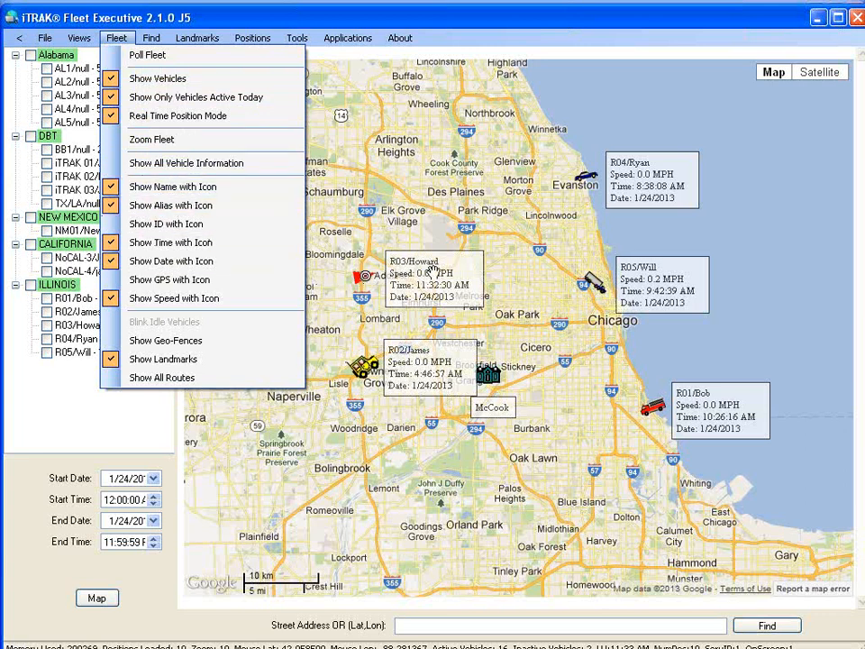
Enable Show ID, Show GPS and Show All Vehicle Information for map labels.
{"action": "left_click", "coordinate": [137, 233]}
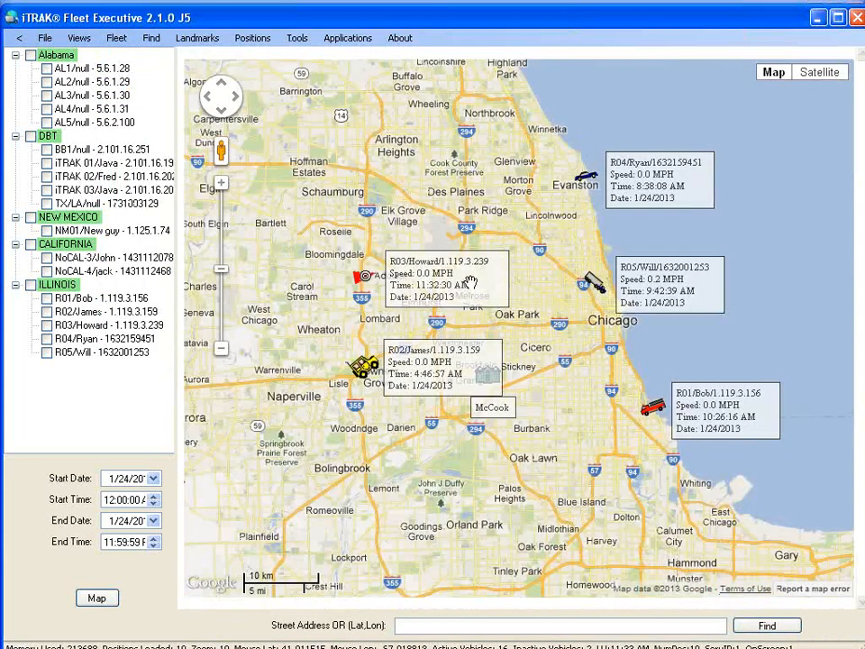
{"action": "left_click", "coordinate": [115, 40]}
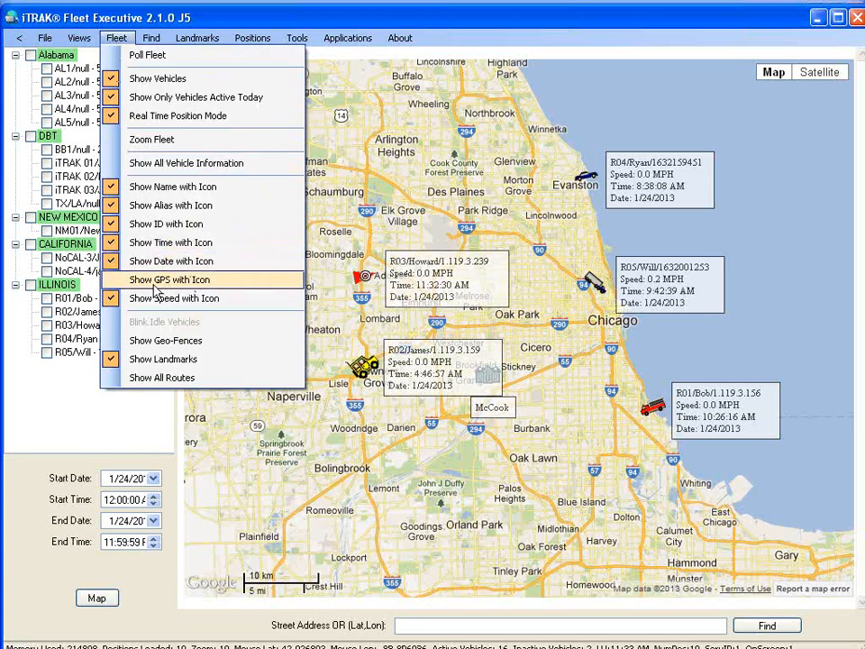
{"action": "left_click", "coordinate": [147, 281]}
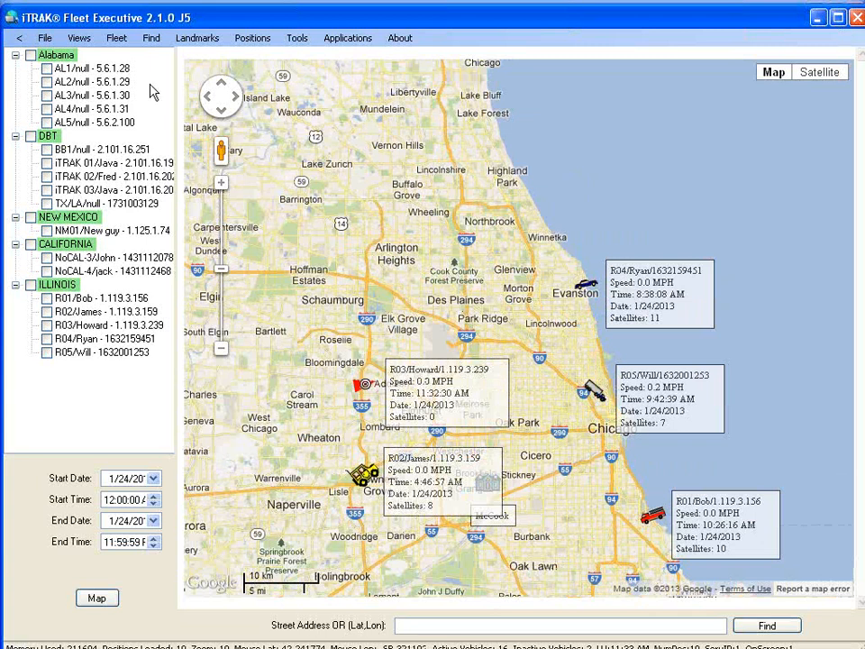
{"action": "left_click", "coordinate": [114, 39]}
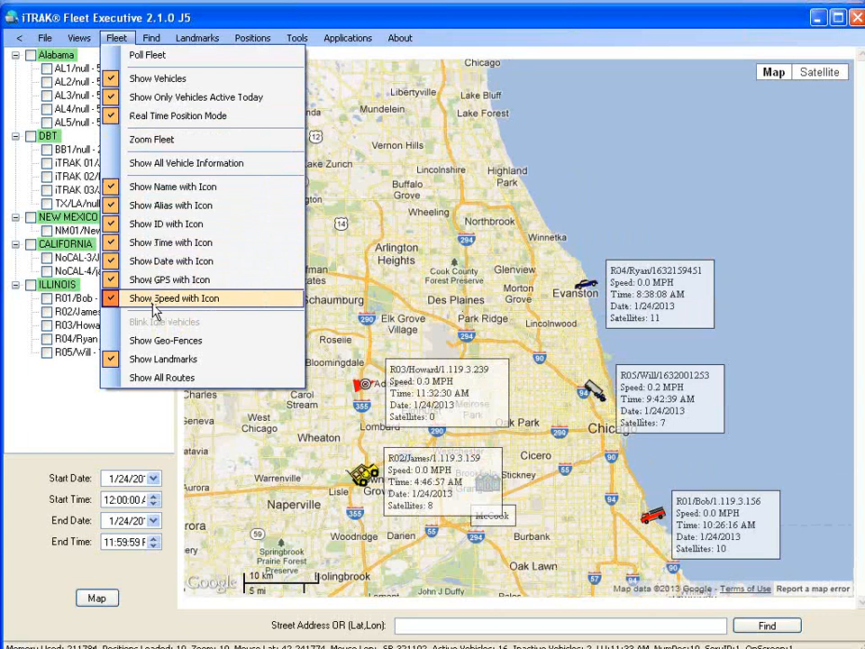
{"action": "left_click", "coordinate": [152, 163]}
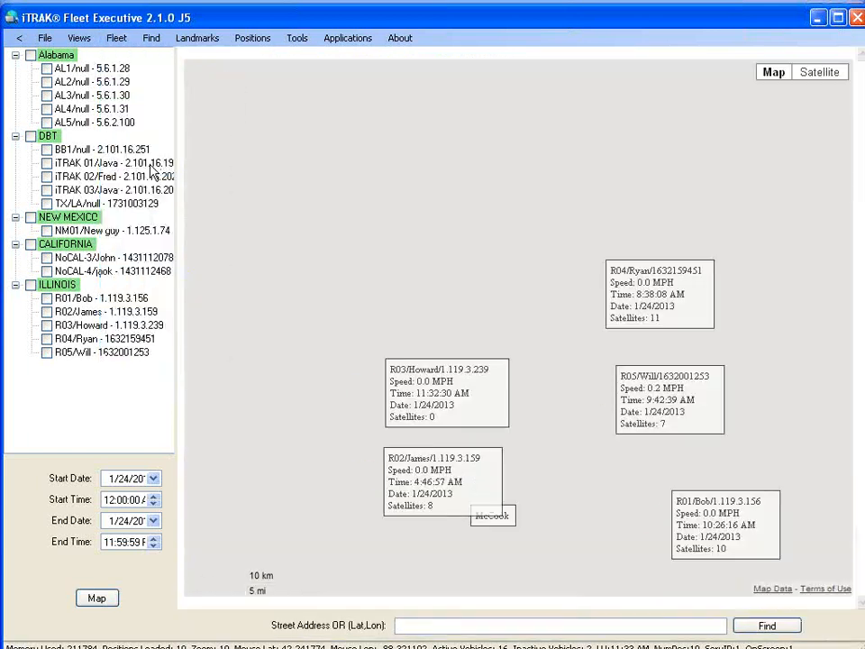
Turn off Show All Vehicle Information and label vehicles with their name and alias.
{"action": "left_click", "coordinate": [115, 38]}
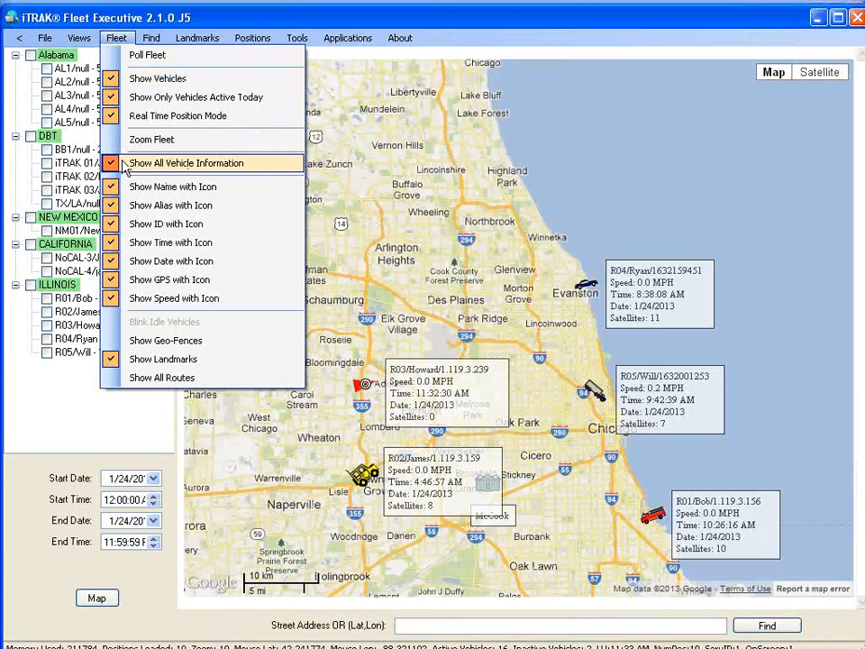
{"action": "left_click", "coordinate": [126, 167]}
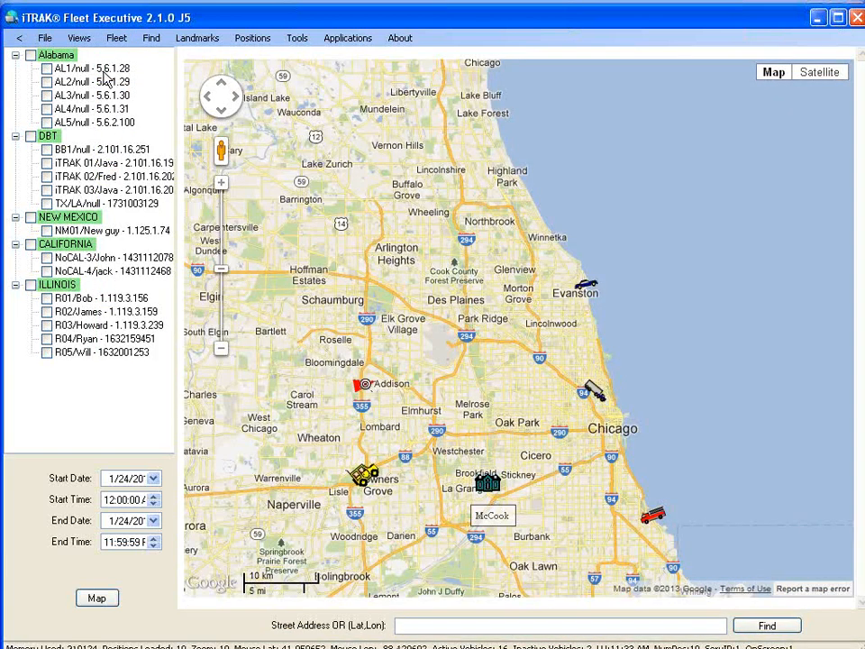
{"action": "left_click", "coordinate": [78, 38]}
{"action": "mouse_move", "coordinate": [116, 38]}
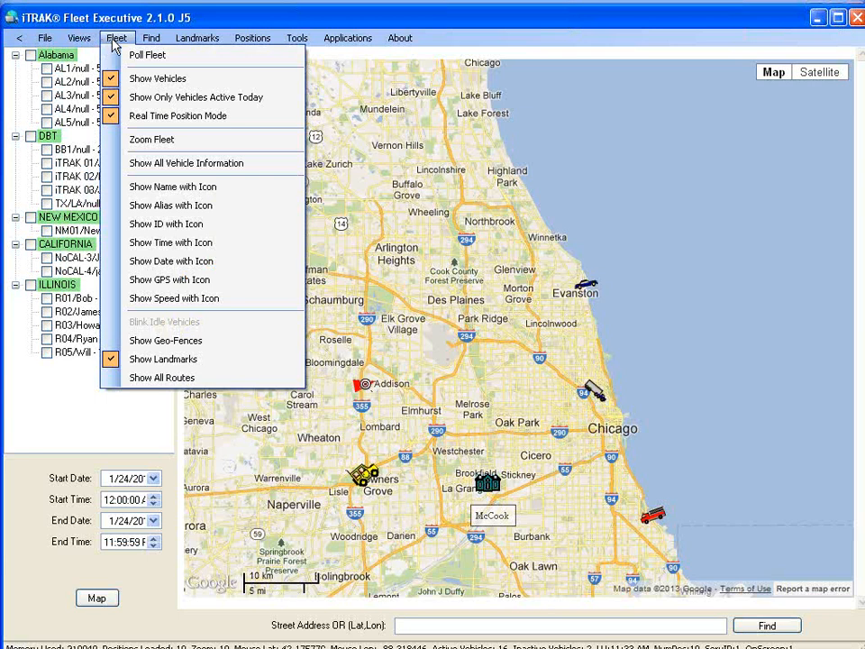
{"action": "left_click", "coordinate": [171, 186]}
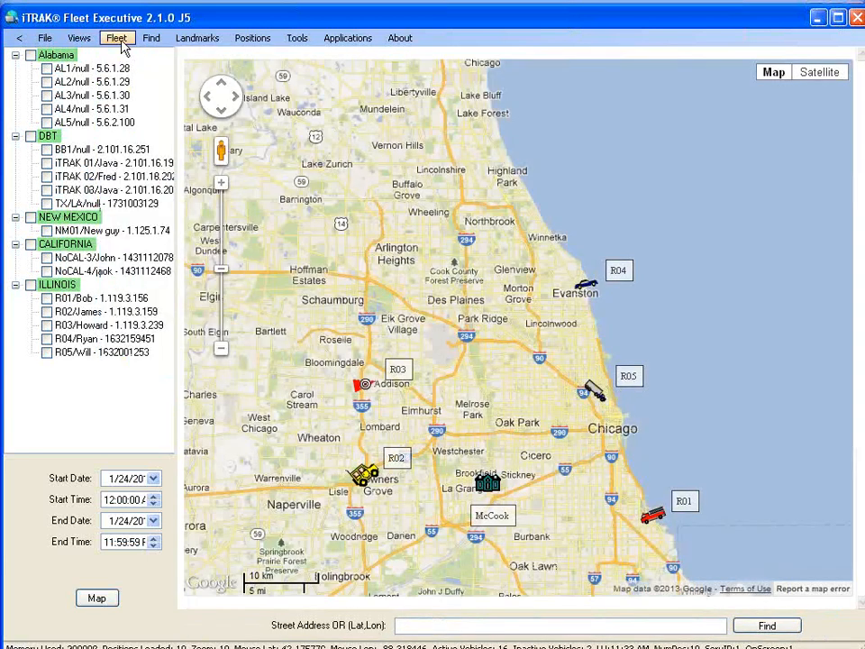
{"action": "left_click", "coordinate": [118, 39]}
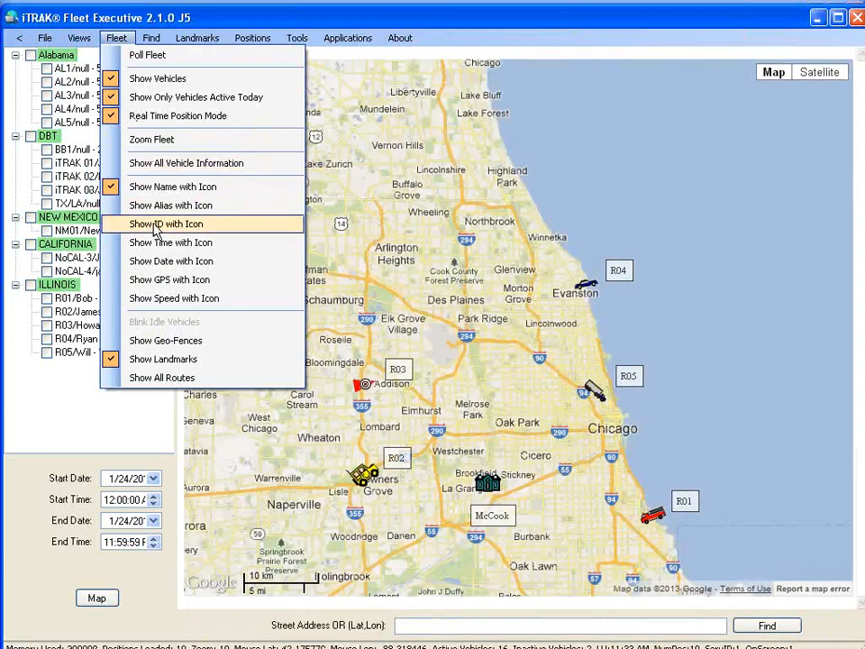
{"action": "left_click", "coordinate": [121, 204]}
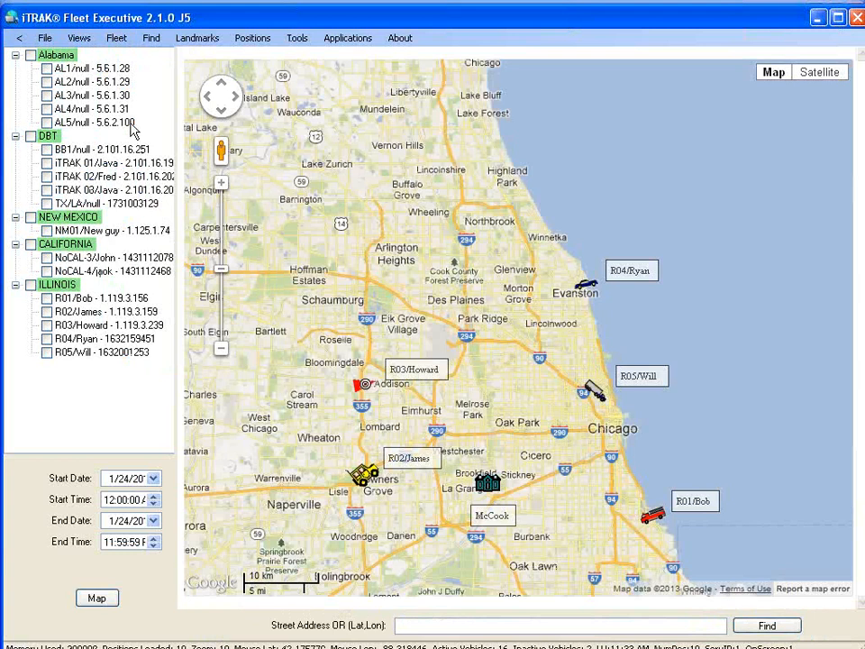
Add time, date and speed to the vehicle labels and pan the map south of Chicago.
{"action": "left_click", "coordinate": [115, 38]}
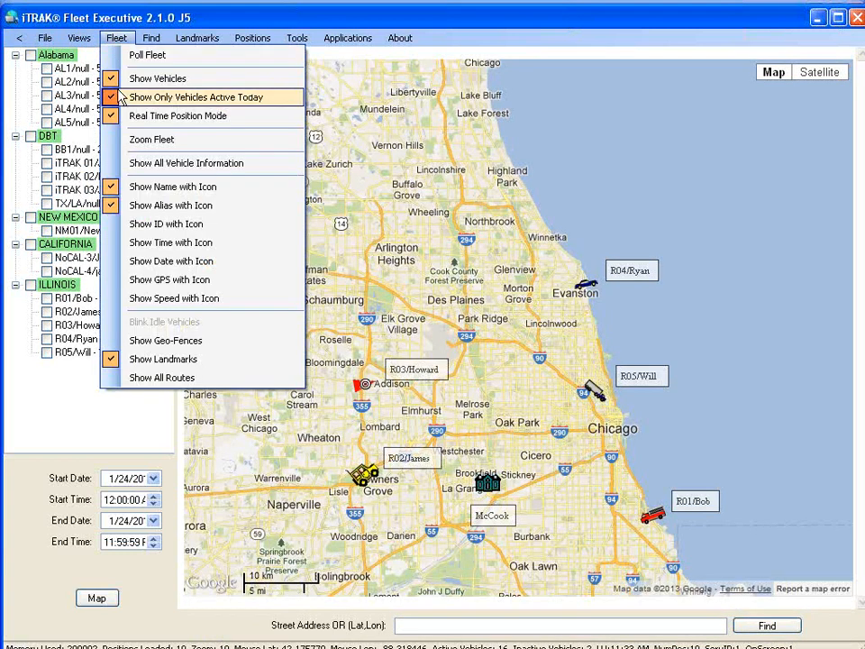
{"action": "left_click", "coordinate": [142, 243]}
{"action": "left_click", "coordinate": [115, 38]}
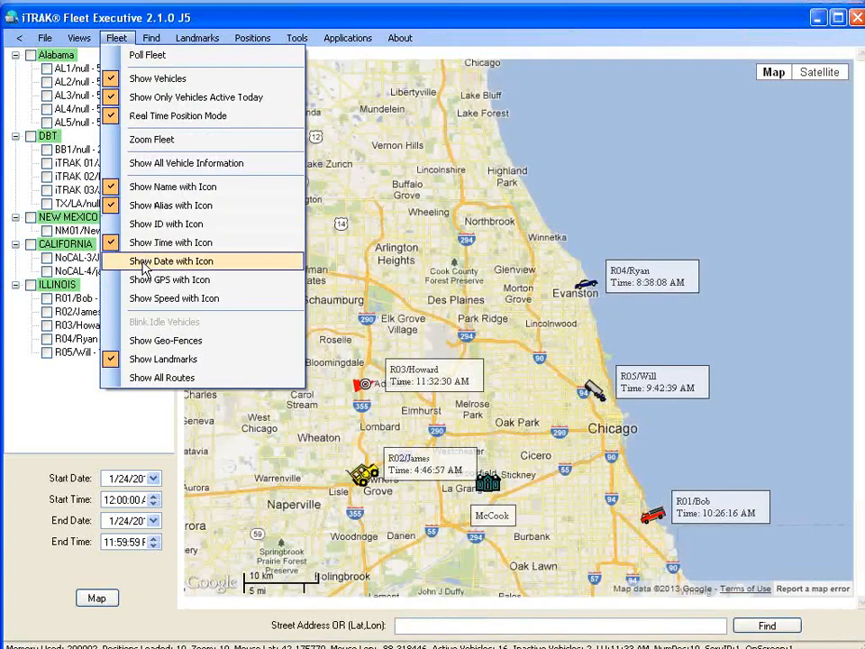
{"action": "left_click", "coordinate": [142, 262]}
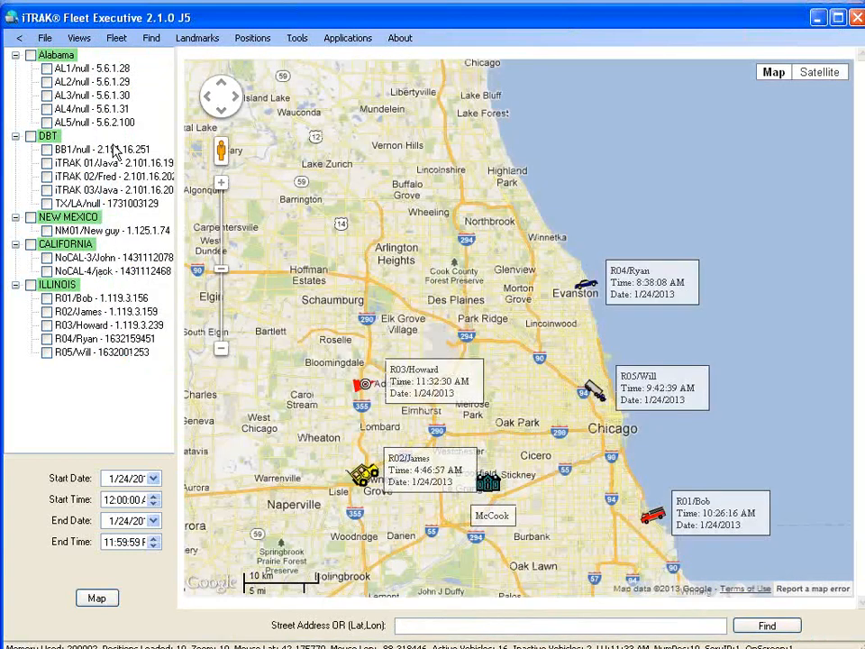
{"action": "left_click", "coordinate": [116, 39]}
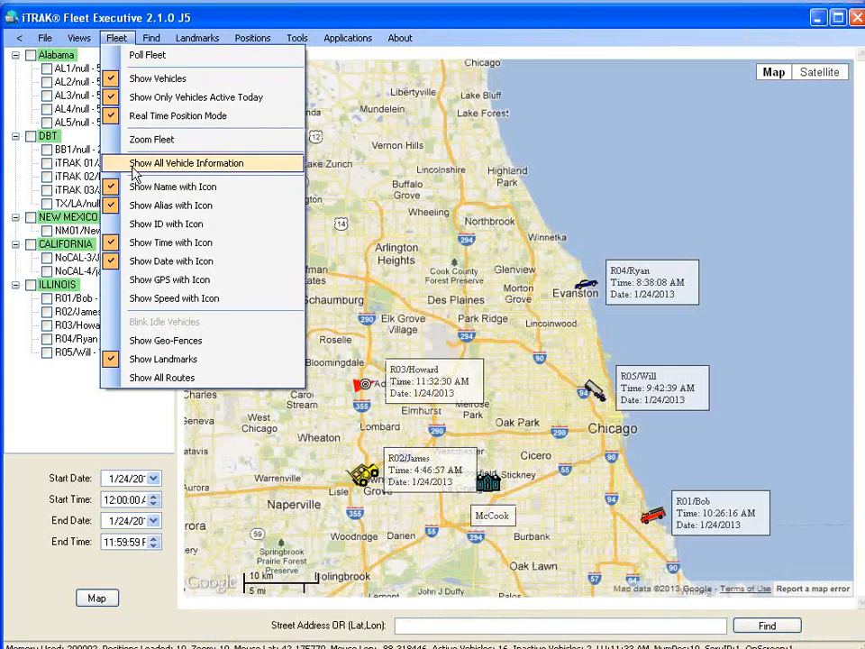
{"action": "left_click", "coordinate": [155, 299]}
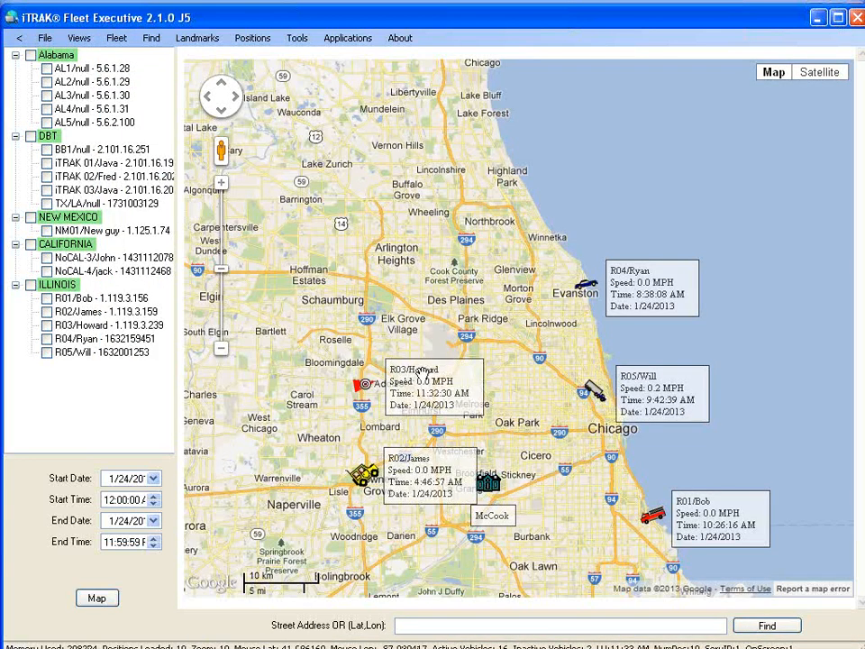
{"action": "left_click_drag", "start_coordinate": [347, 313], "coordinate": [349, 217]}
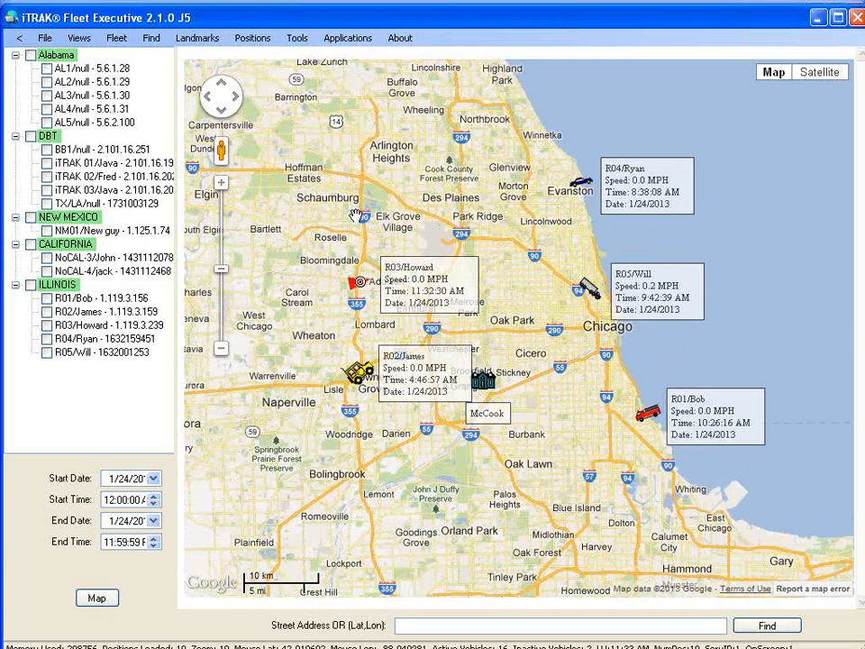
{"action": "left_click_drag", "start_coordinate": [335, 237], "coordinate": [360, 240]}
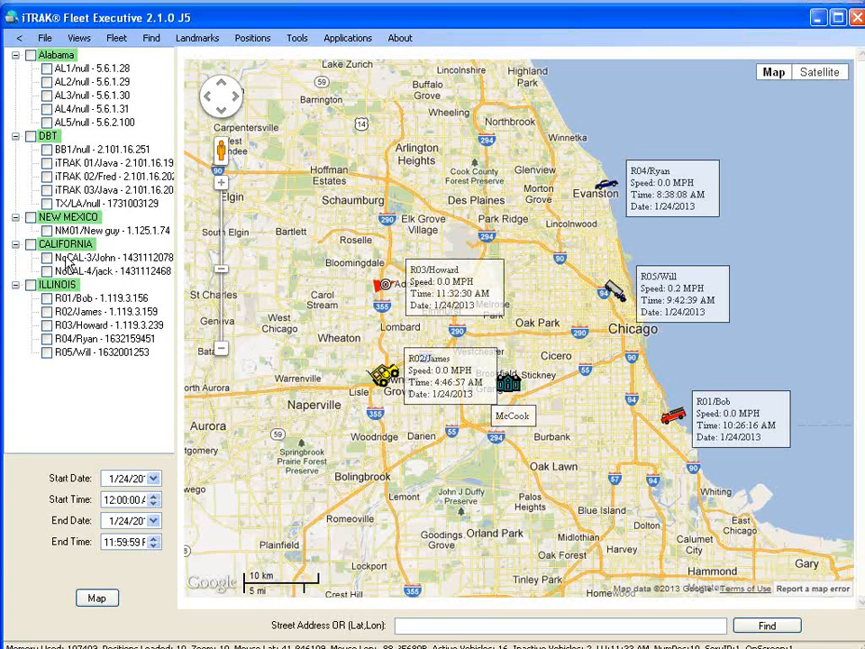
Center the map on California vehicle NoCAL-3.
{"action": "left_click", "coordinate": [66, 260]}
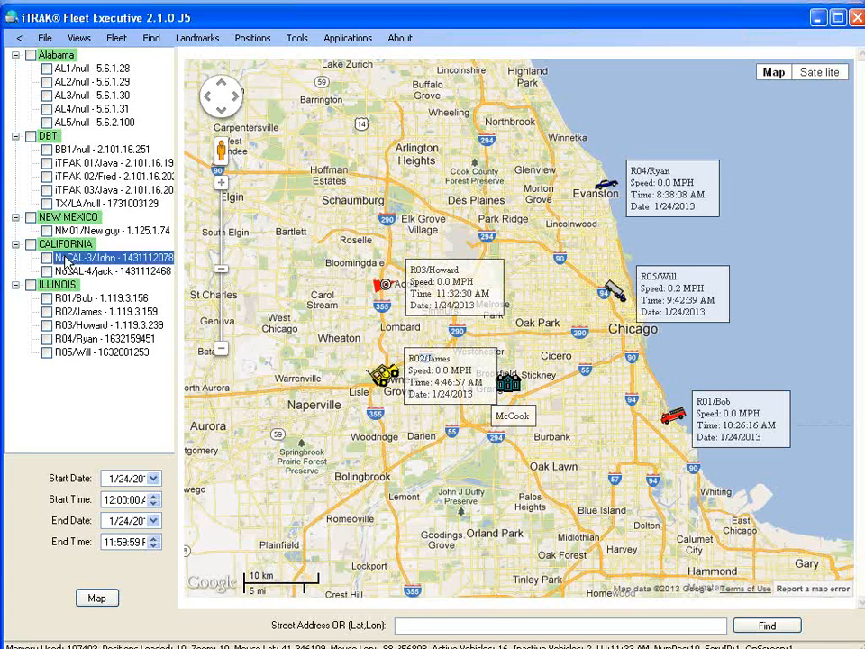
{"action": "right_click", "coordinate": [66, 261]}
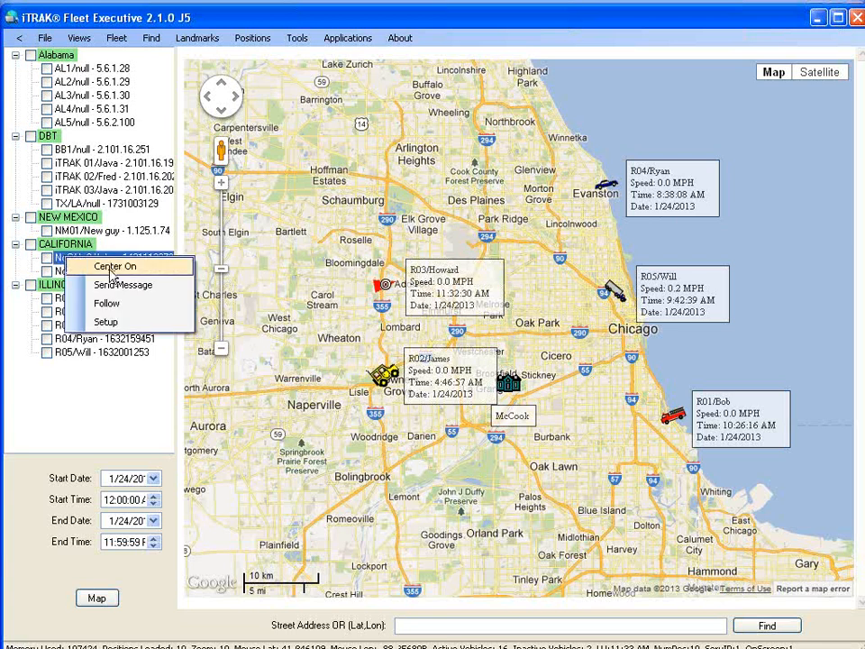
{"action": "left_click", "coordinate": [111, 269]}
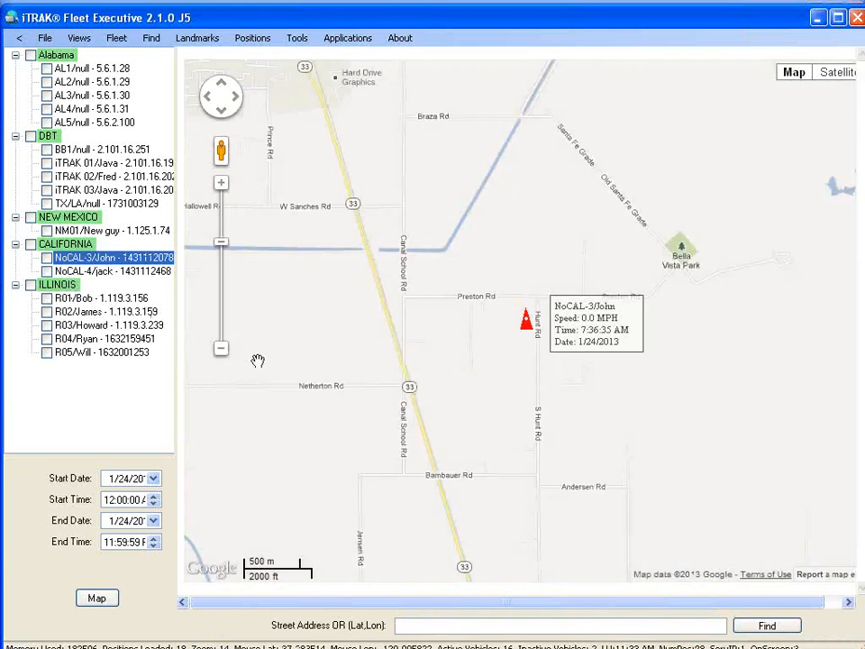
Center the map on vehicle NoCAL-4 near the Pomona Freeway.
{"action": "left_click", "coordinate": [97, 270]}
{"action": "right_click", "coordinate": [97, 275]}
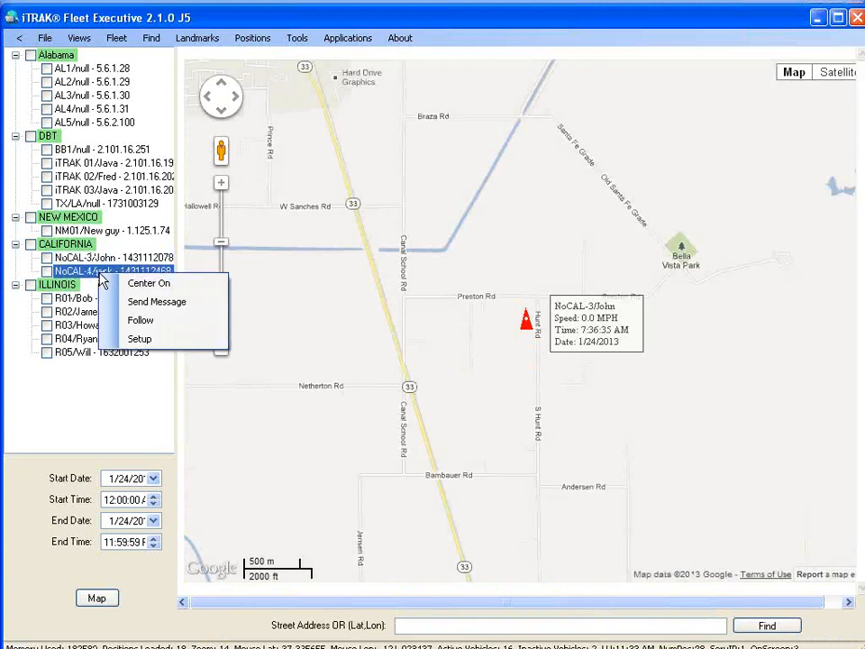
{"action": "left_click", "coordinate": [130, 284]}
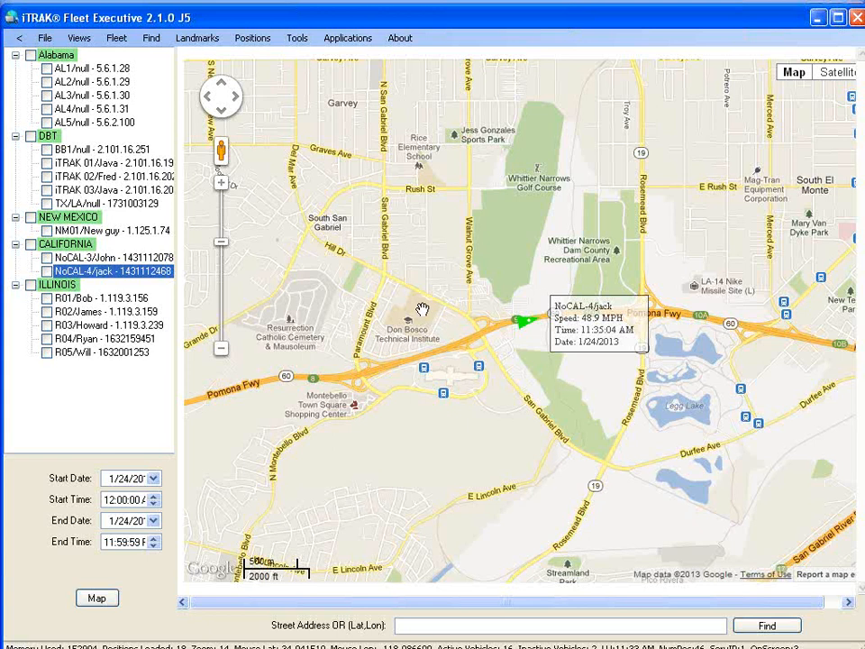
Turn on Follow for NoCAL-4/jack, then uncheck Follow again.
{"action": "right_click", "coordinate": [60, 273]}
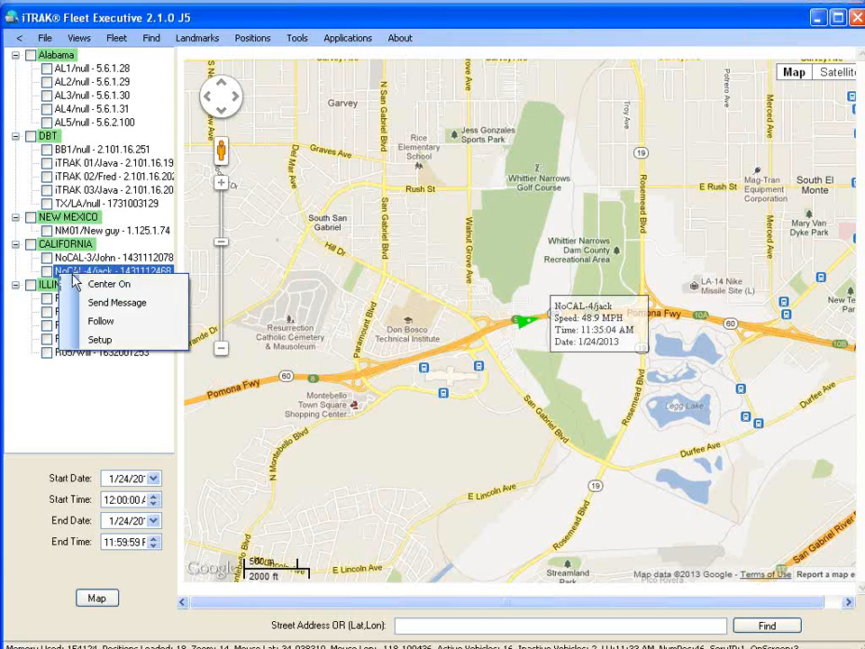
{"action": "left_click", "coordinate": [69, 277]}
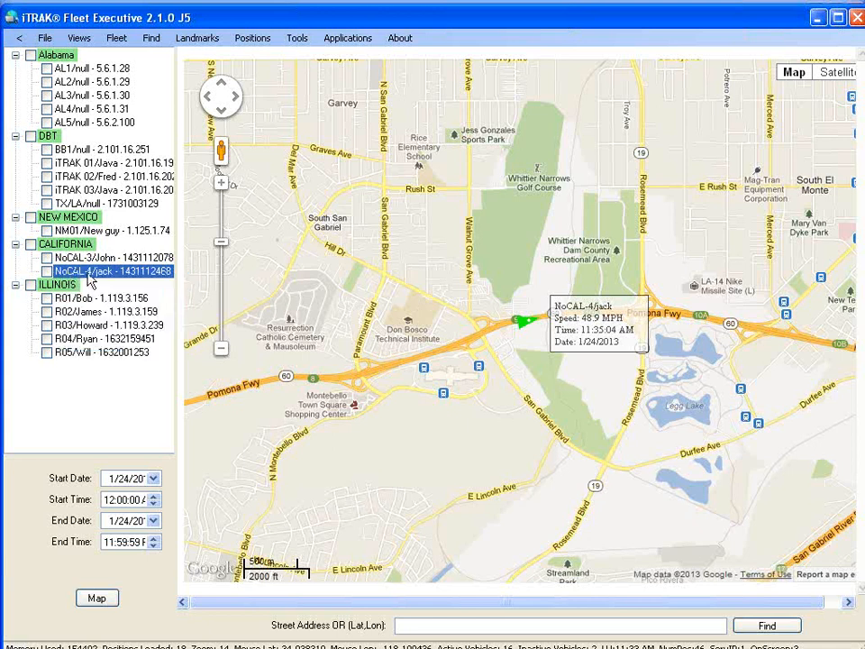
{"action": "right_click", "coordinate": [87, 273]}
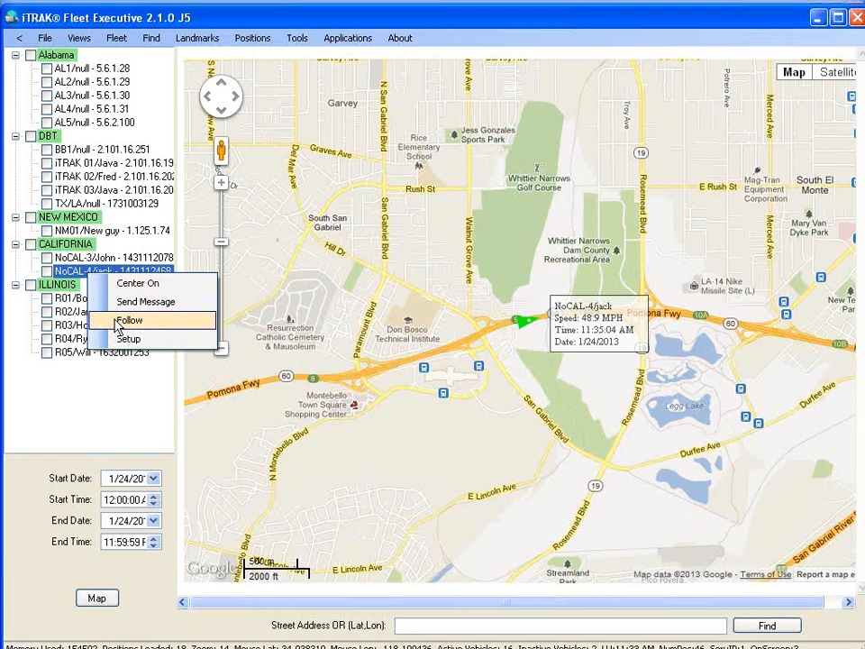
{"action": "left_click", "coordinate": [122, 322]}
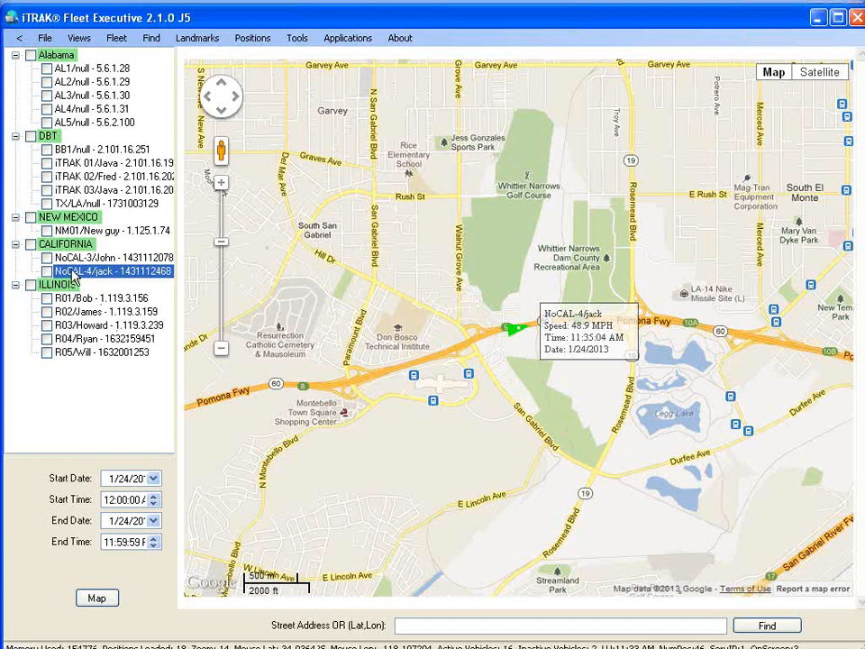
{"action": "right_click", "coordinate": [75, 278]}
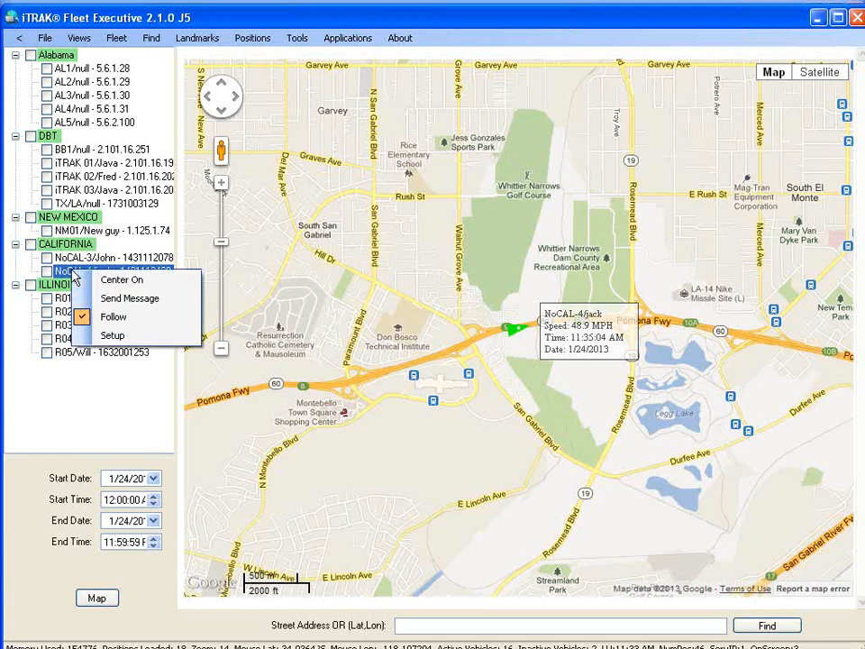
{"action": "left_click", "coordinate": [113, 319]}
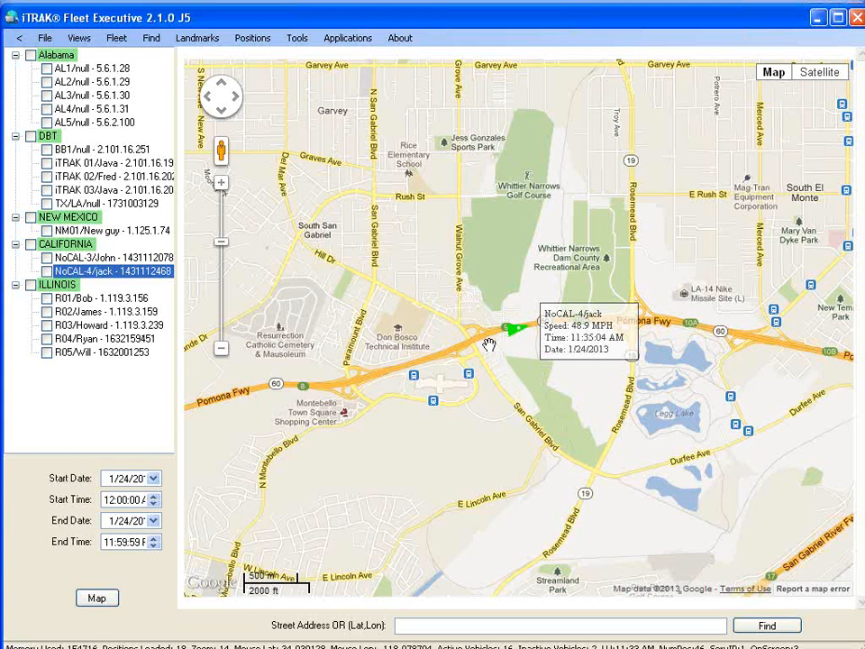
Tick NoCAL-4/jack and map its 1/24/2013 route through Los Angeles.
{"action": "left_click", "coordinate": [46, 271]}
{"action": "left_click", "coordinate": [112, 605]}
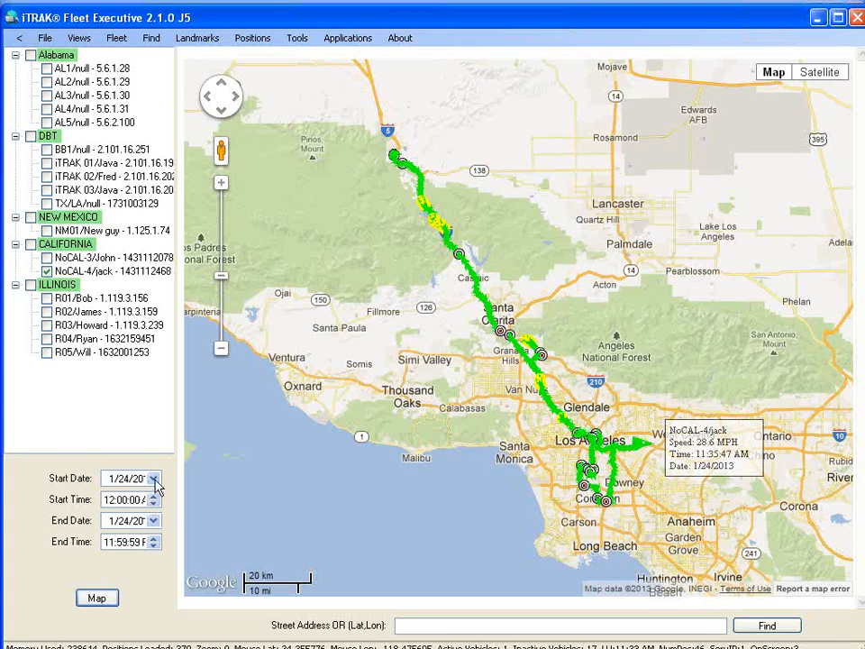
{"action": "left_click", "coordinate": [154, 480]}
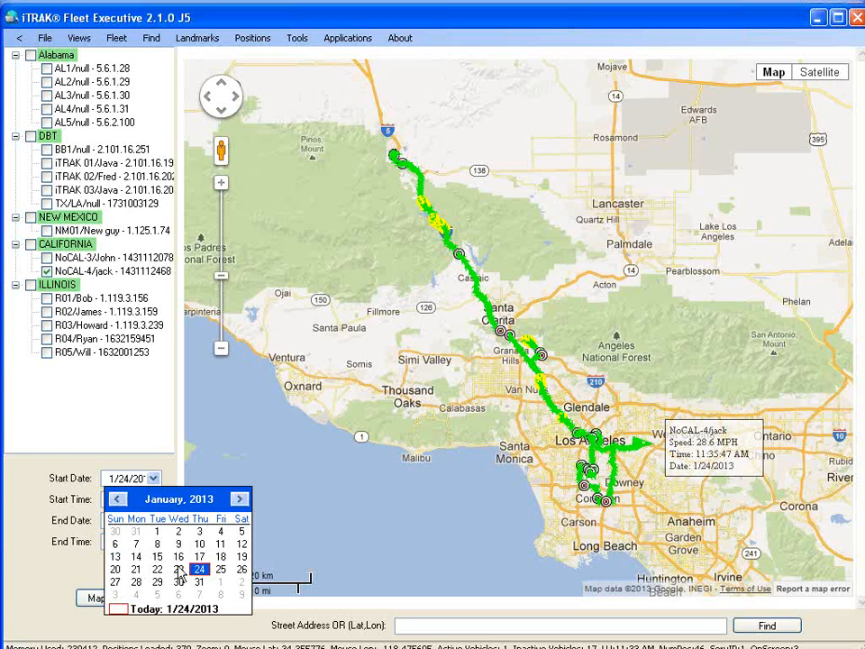
{"action": "left_click", "coordinate": [117, 498]}
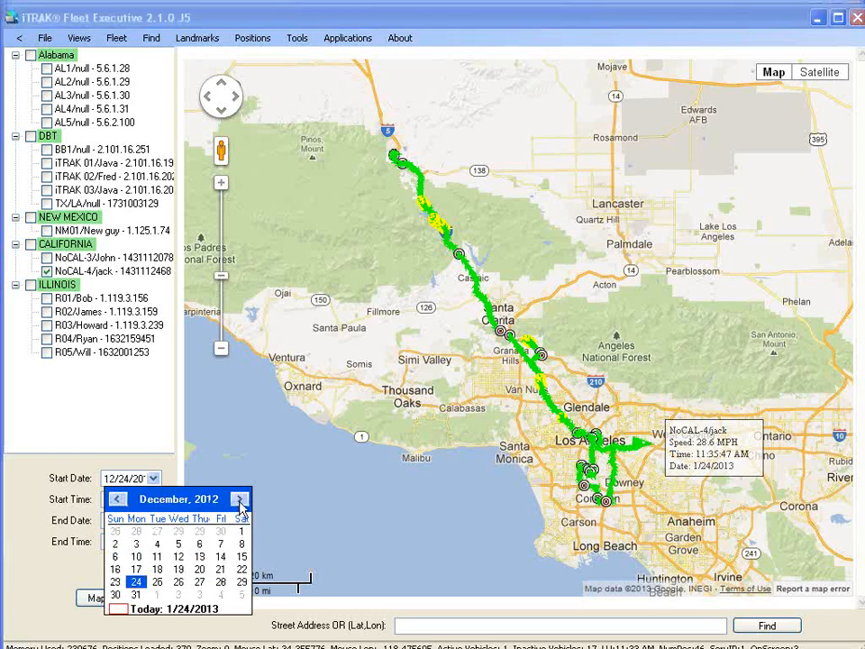
{"action": "left_click", "coordinate": [240, 500]}
{"action": "left_click", "coordinate": [162, 471]}
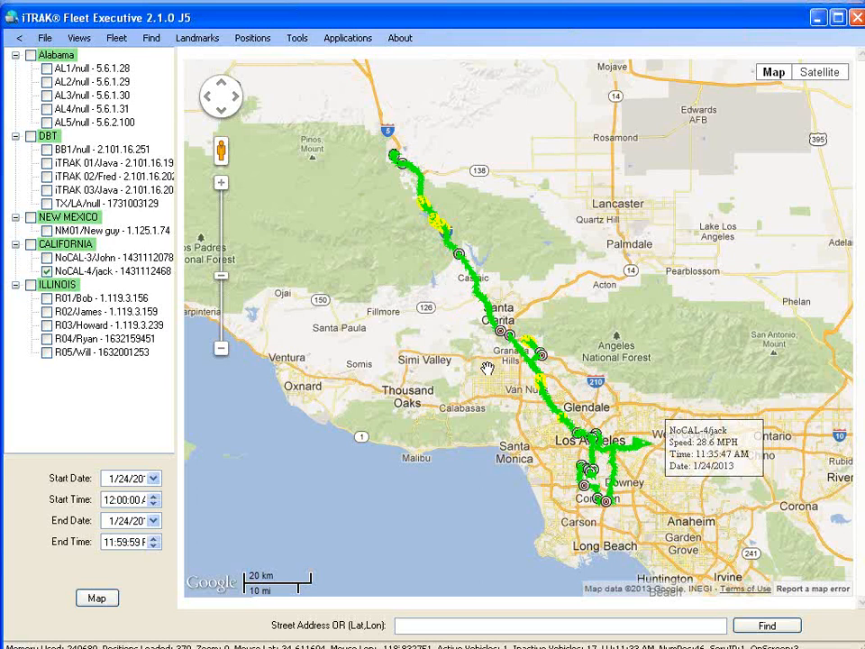
Zoom and pan along the Interstate 5 track between Pyramid Lake and Castaic.
{"action": "double_click", "coordinate": [420, 245]}
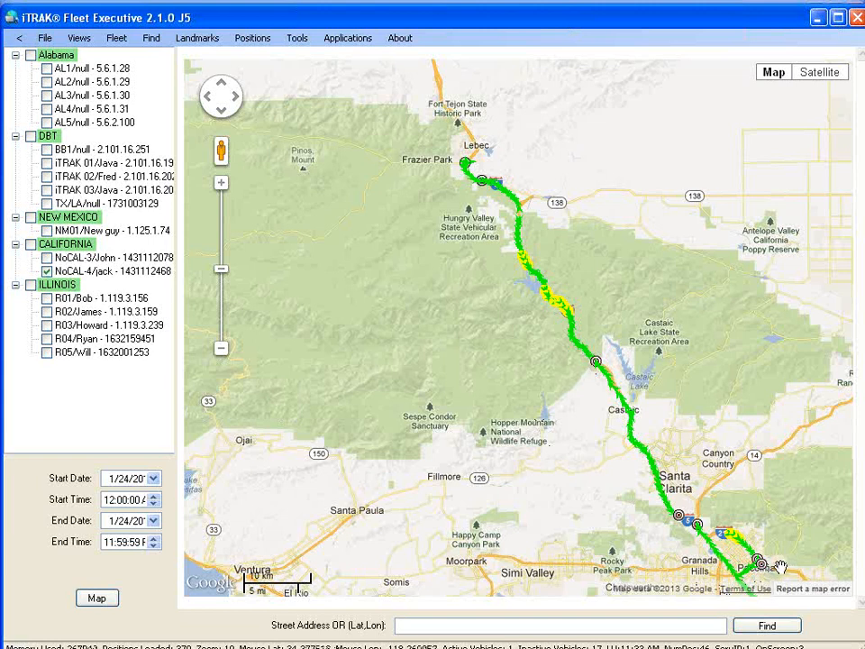
{"action": "double_click", "coordinate": [554, 360]}
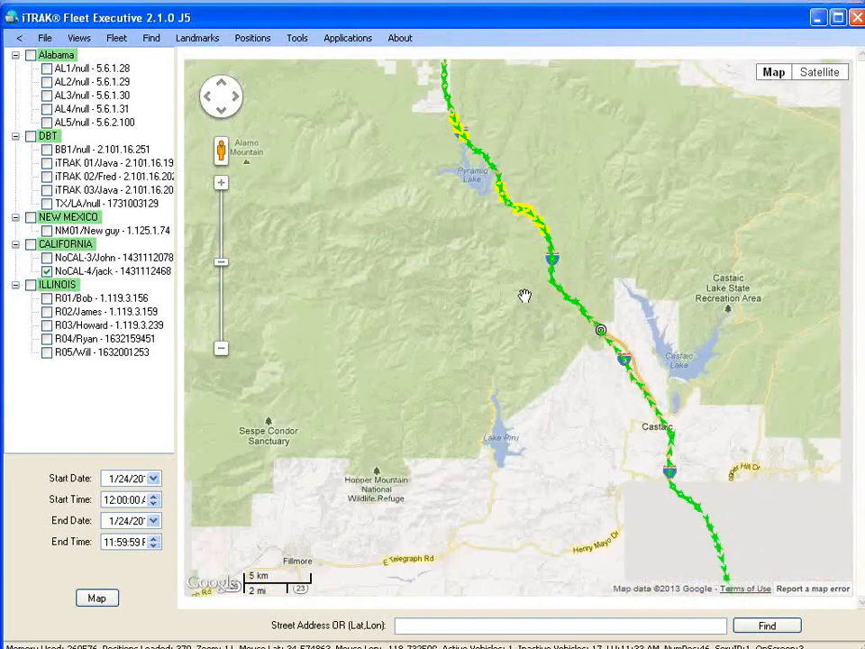
{"action": "left_click_drag", "start_coordinate": [522, 287], "coordinate": [535, 363]}
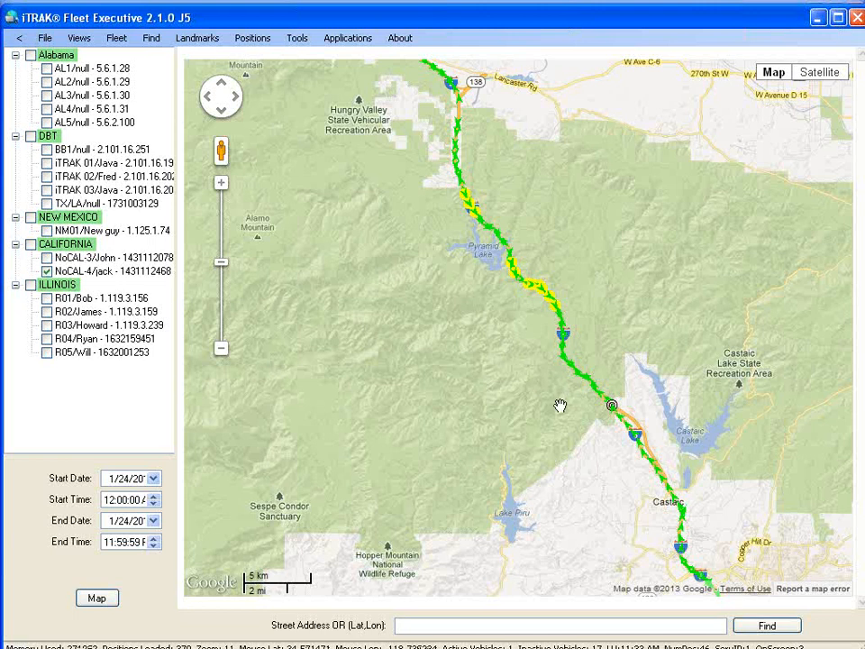
{"action": "double_click", "coordinate": [647, 485]}
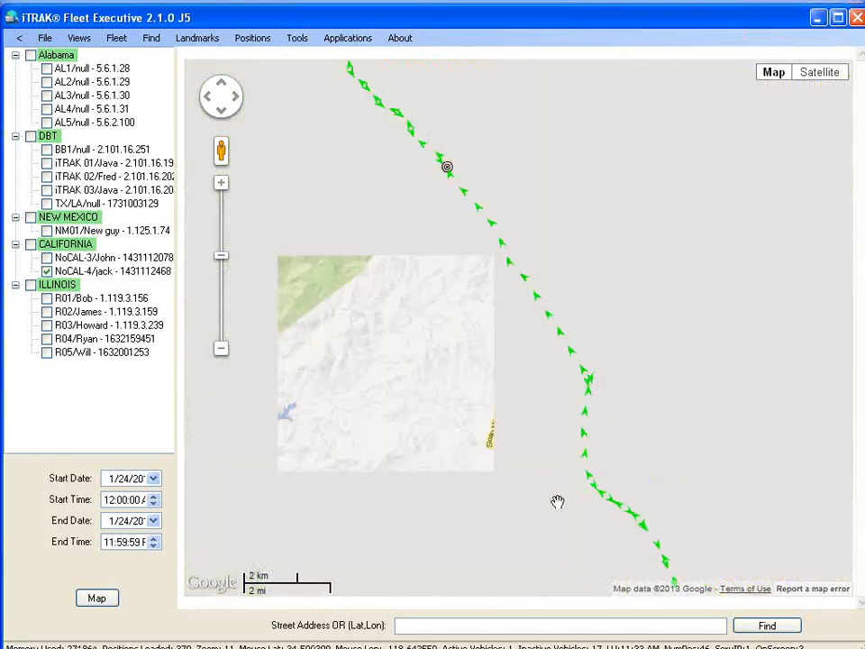
{"action": "left_click_drag", "start_coordinate": [454, 309], "coordinate": [664, 512]}
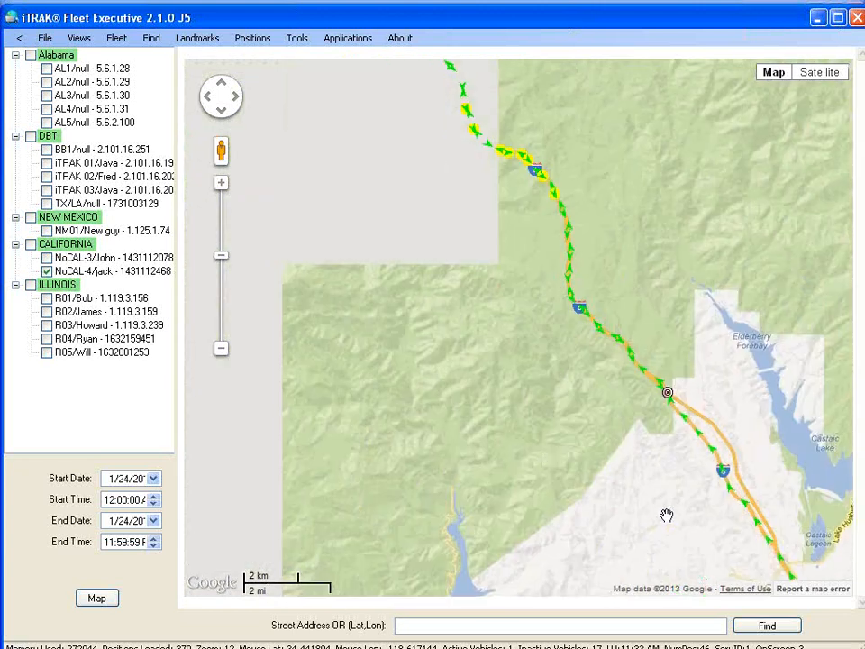
{"action": "left_click_drag", "start_coordinate": [505, 309], "coordinate": [583, 365]}
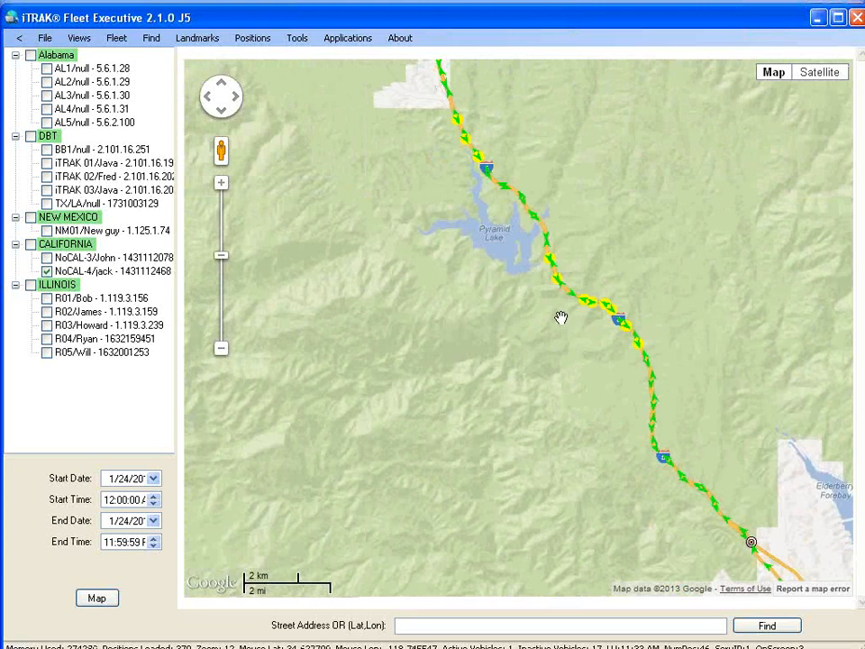
{"action": "left_click_drag", "start_coordinate": [559, 319], "coordinate": [531, 304]}
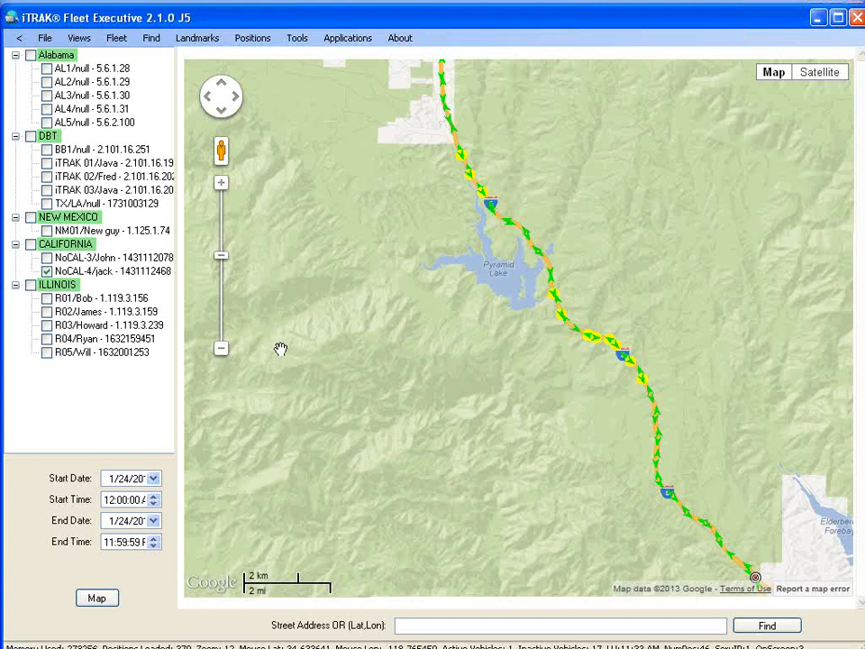
{"action": "left_click", "coordinate": [222, 349]}
{"action": "left_click_drag", "start_coordinate": [399, 340], "coordinate": [382, 310]}
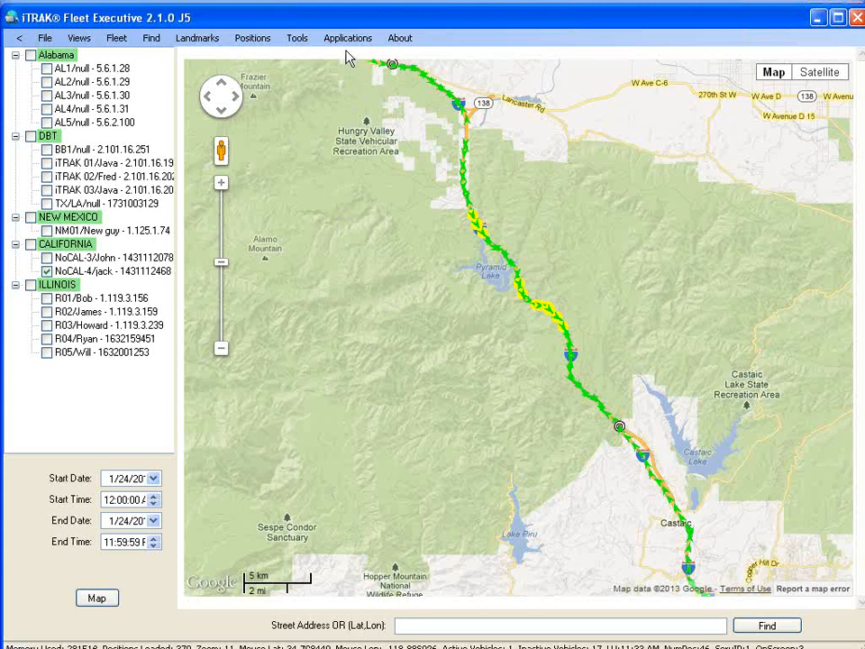
Switch on Clustering On, zoom into the 14-point cluster, then zoom out twice.
{"action": "left_click", "coordinate": [298, 41]}
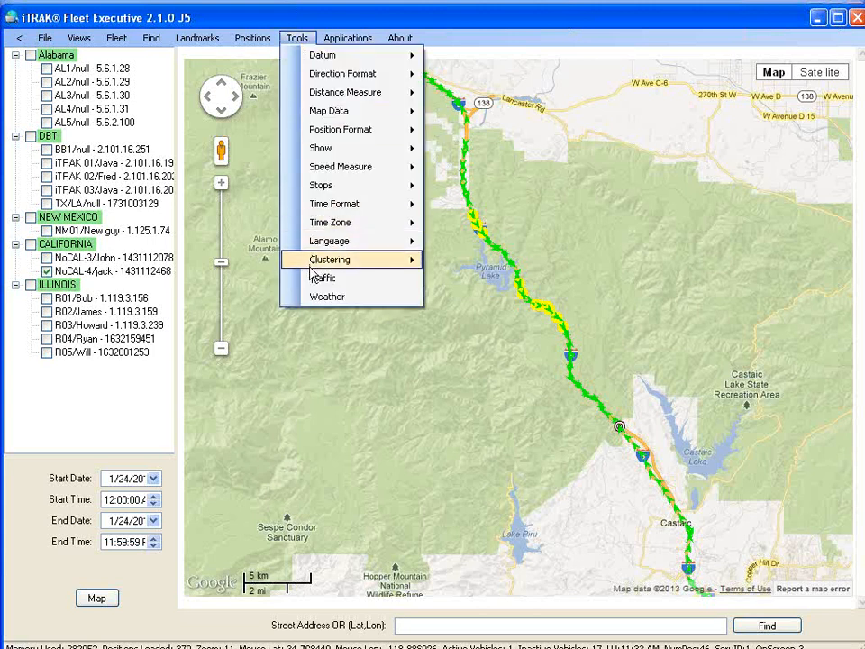
{"action": "mouse_move", "coordinate": [311, 269]}
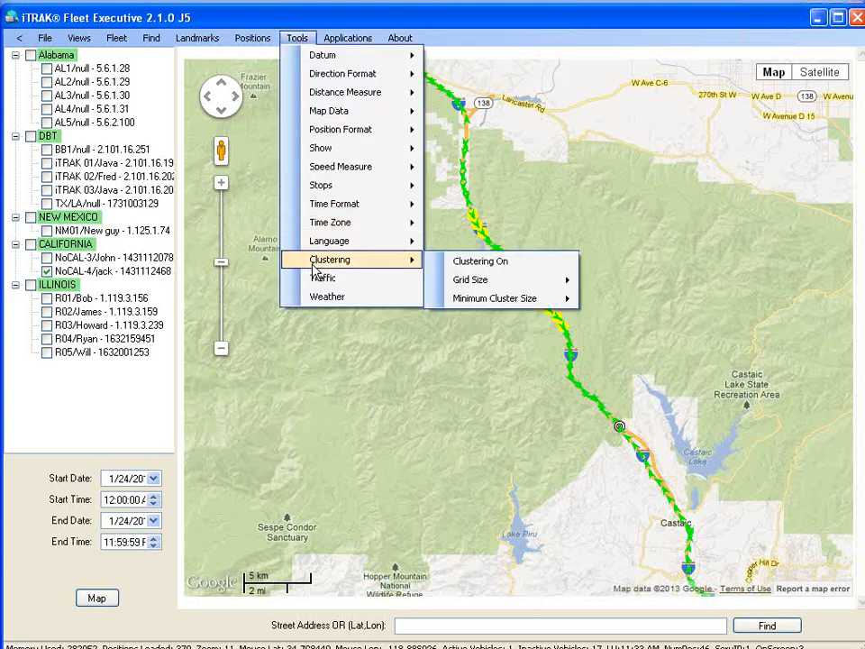
{"action": "left_click", "coordinate": [491, 269]}
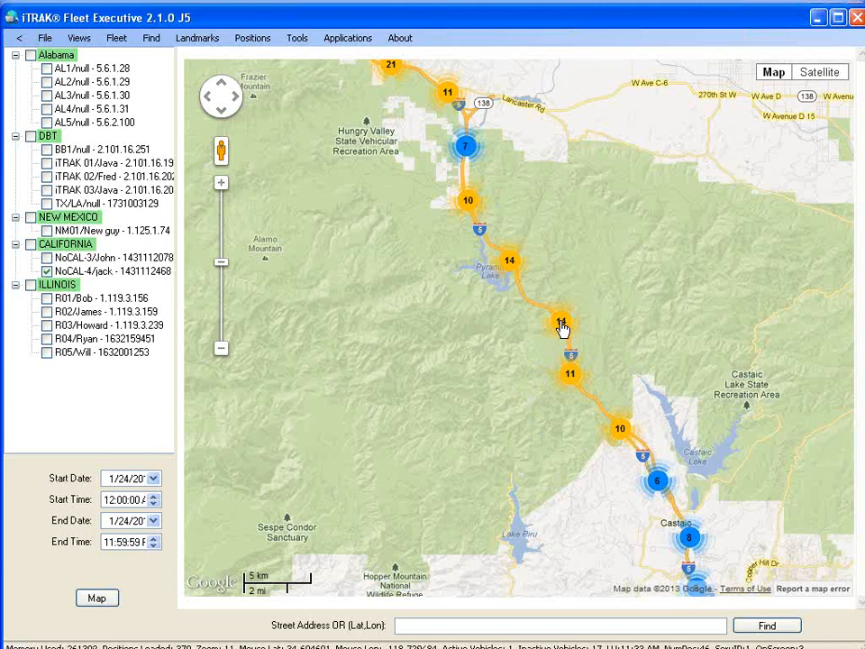
{"action": "left_click", "coordinate": [560, 325]}
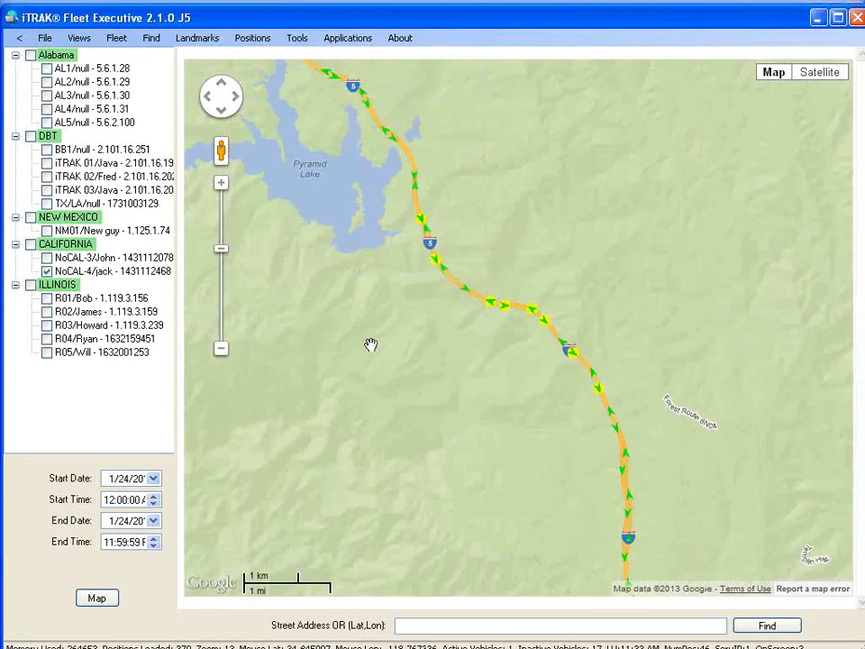
{"action": "left_click", "coordinate": [222, 350]}
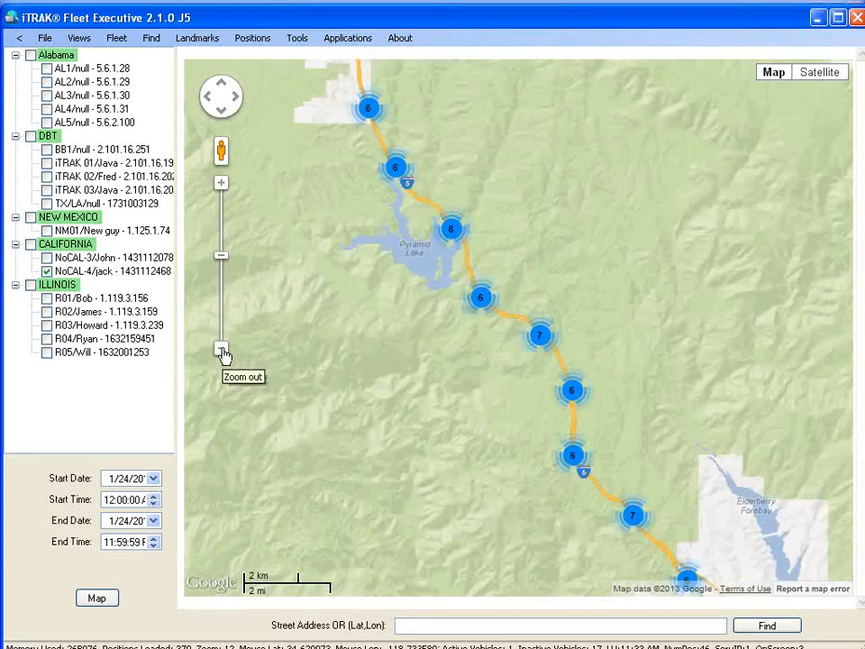
{"action": "left_click", "coordinate": [221, 350]}
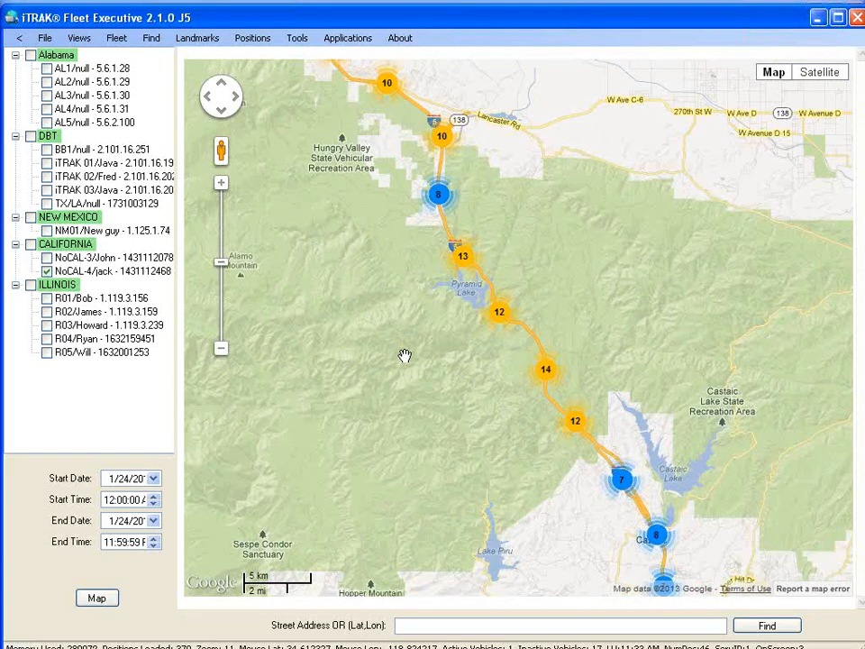
Uncheck Clustering On under Tools > Clustering to show individual route arrows.
{"action": "left_click", "coordinate": [343, 41]}
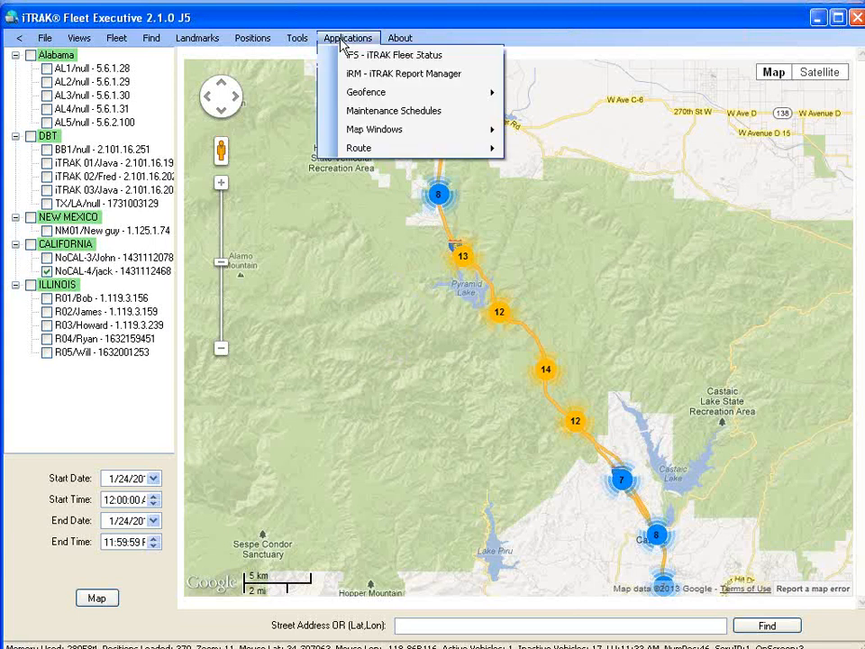
{"action": "mouse_move", "coordinate": [298, 38]}
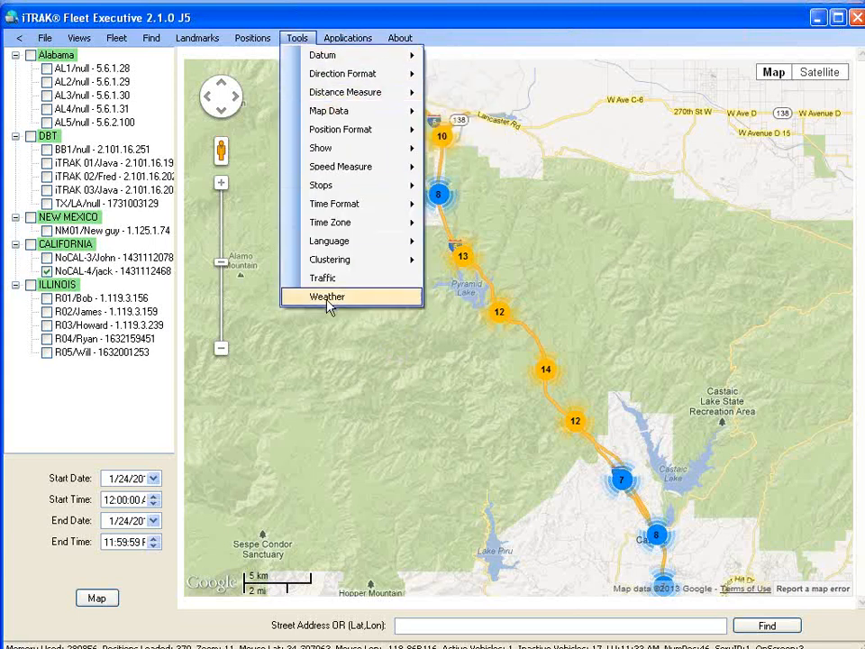
{"action": "mouse_move", "coordinate": [331, 262]}
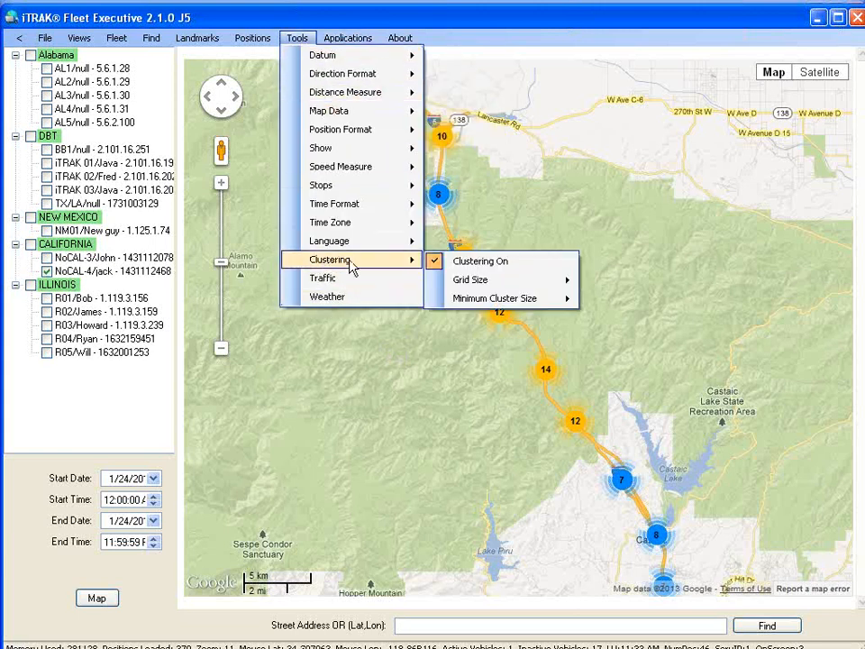
{"action": "left_click", "coordinate": [467, 263]}
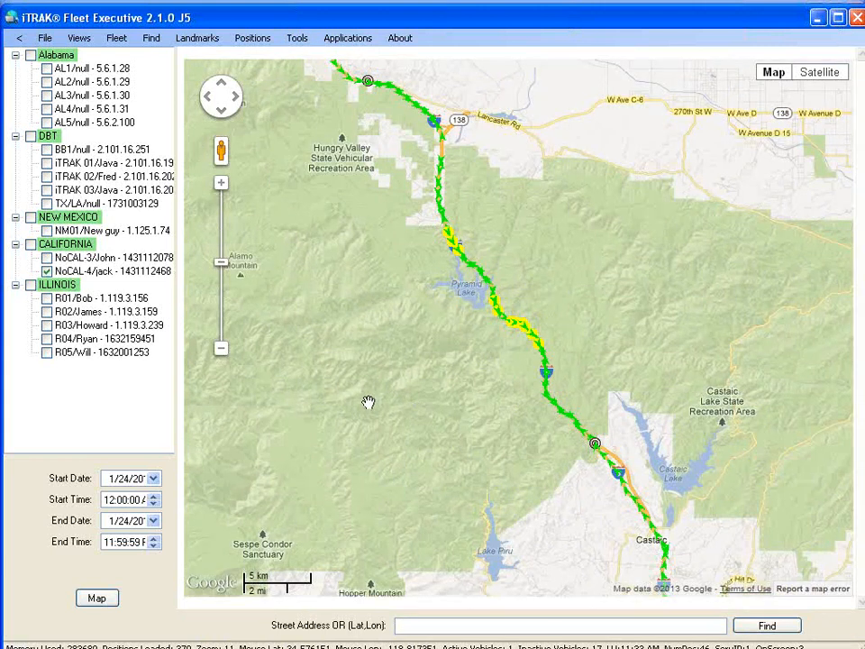
Zoom out along the Frazier Park to Van Nuys route and switch to Real Time Position Mode.
{"action": "left_click", "coordinate": [221, 350]}
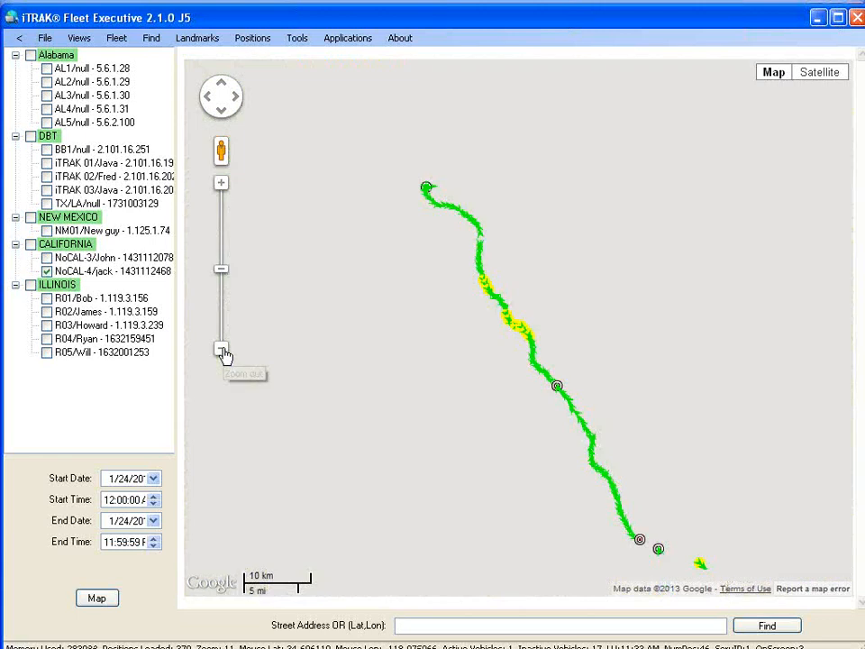
{"action": "left_click_drag", "start_coordinate": [333, 321], "coordinate": [298, 284]}
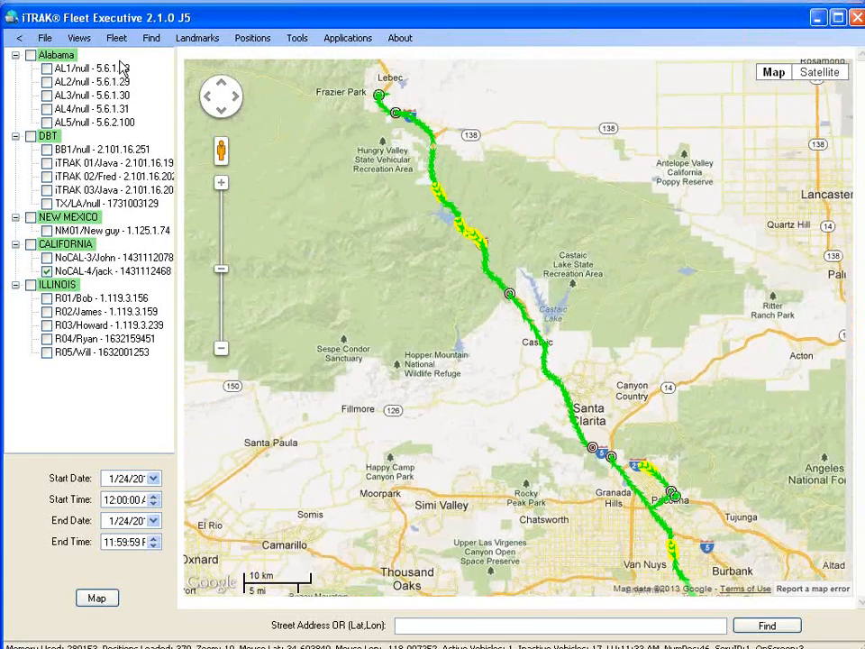
{"action": "left_click", "coordinate": [116, 39]}
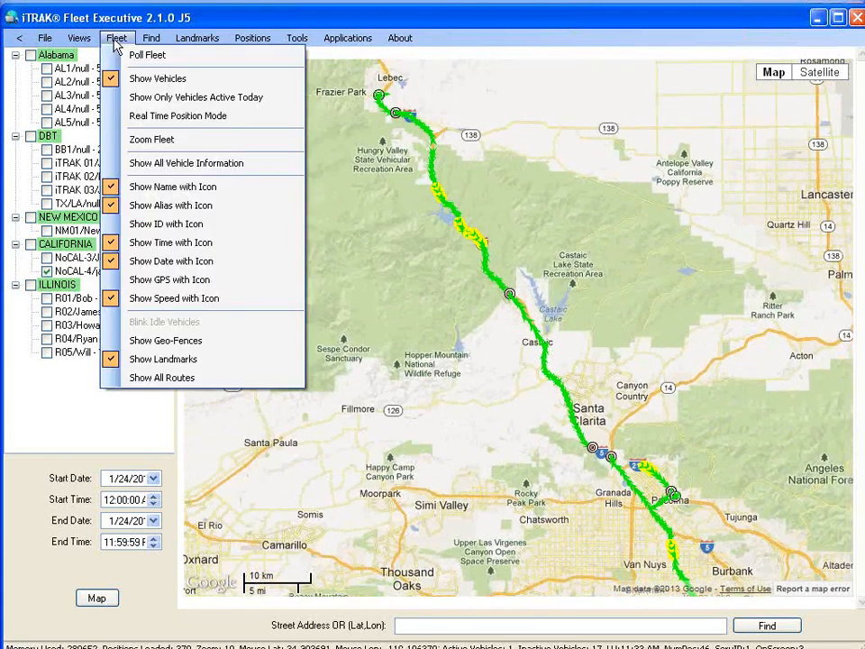
{"action": "left_click", "coordinate": [133, 117]}
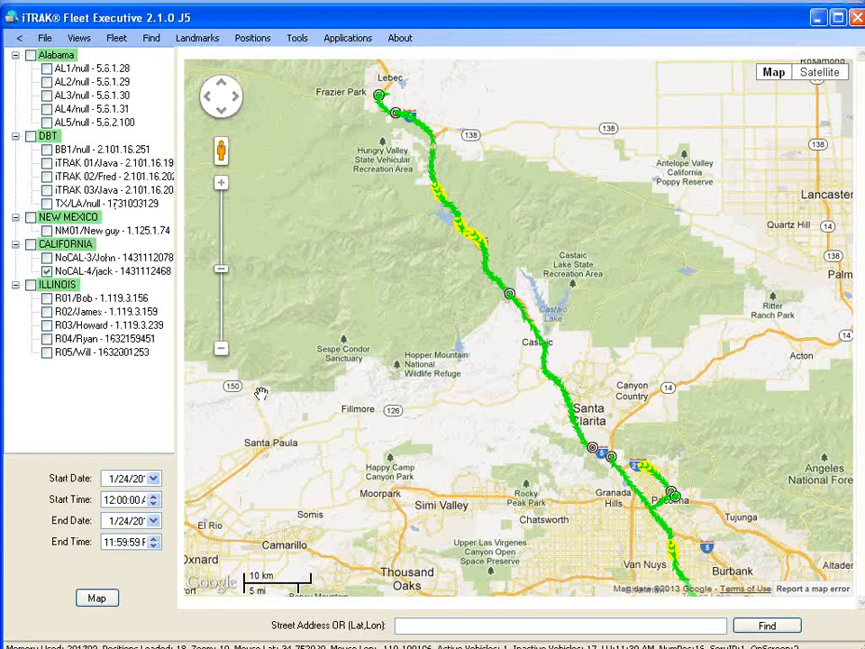
{"action": "left_click", "coordinate": [222, 352]}
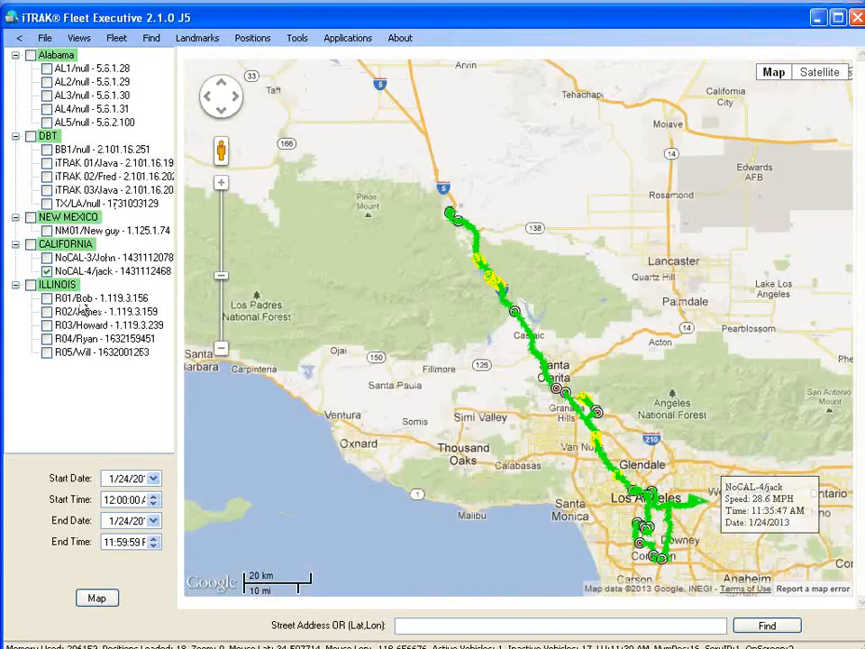
Center the map on vehicle R01/Bob.
{"action": "left_click", "coordinate": [81, 300]}
{"action": "right_click", "coordinate": [99, 300]}
{"action": "left_click", "coordinate": [117, 310]}
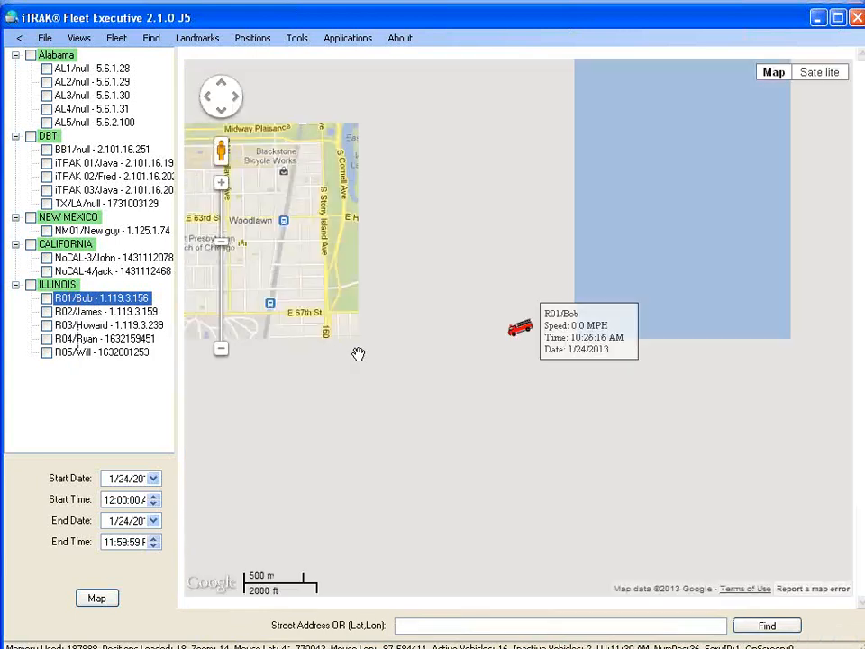
Zoom out to a 5 km scale and pan to frame the wider Chicago area.
{"action": "left_click", "coordinate": [220, 348]}
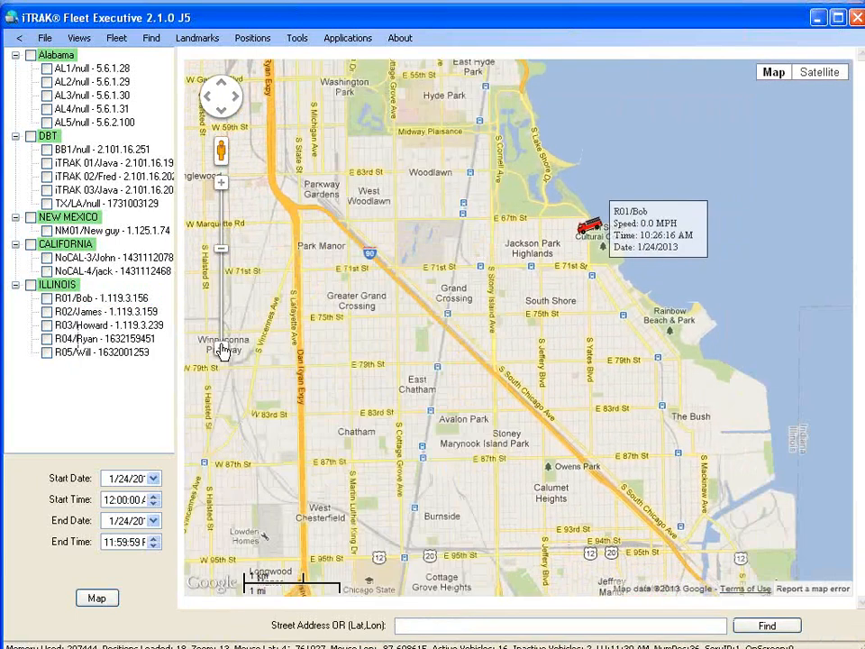
{"action": "left_click", "coordinate": [221, 348]}
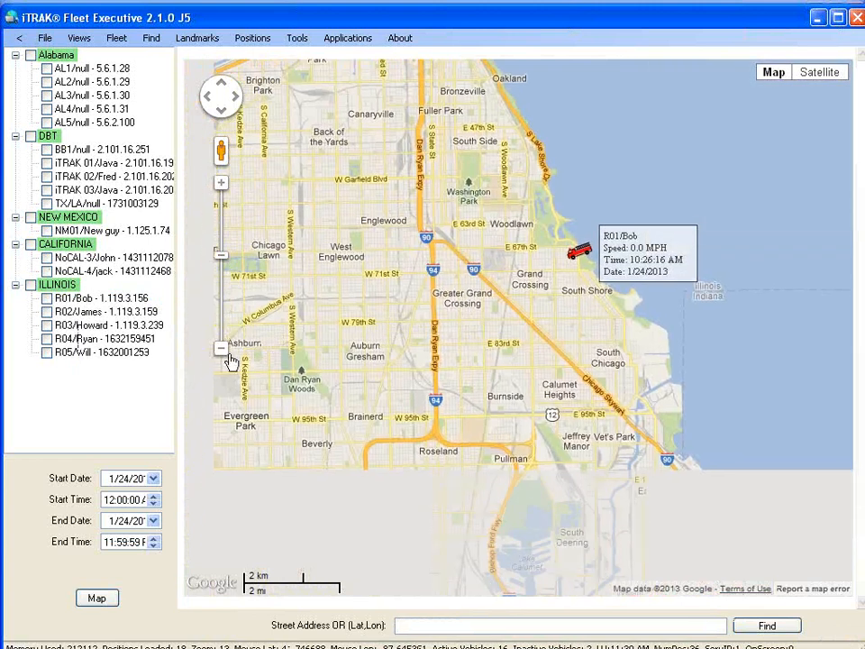
{"action": "left_click", "coordinate": [222, 350]}
{"action": "left_click_drag", "start_coordinate": [384, 352], "coordinate": [497, 314]}
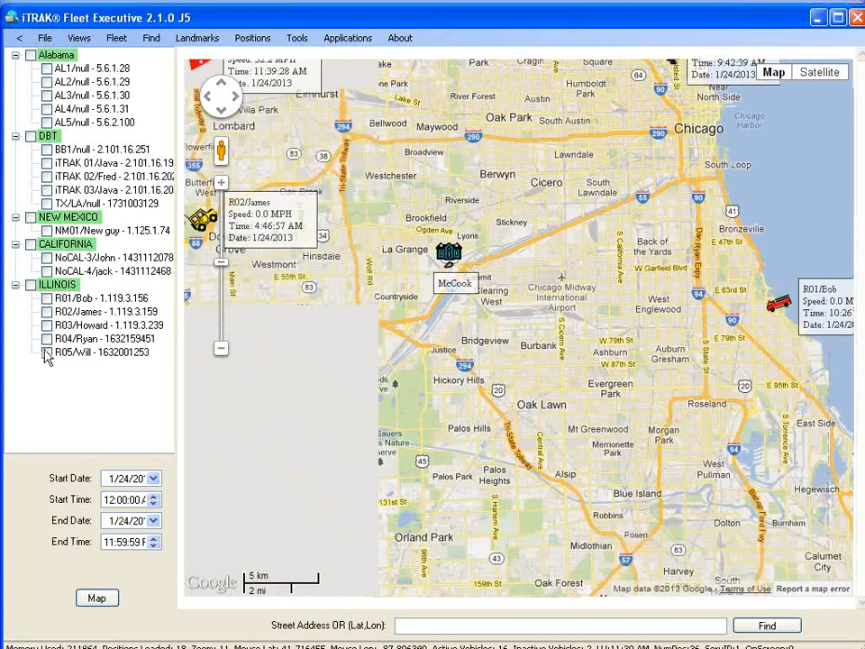
{"action": "left_click", "coordinate": [66, 302]}
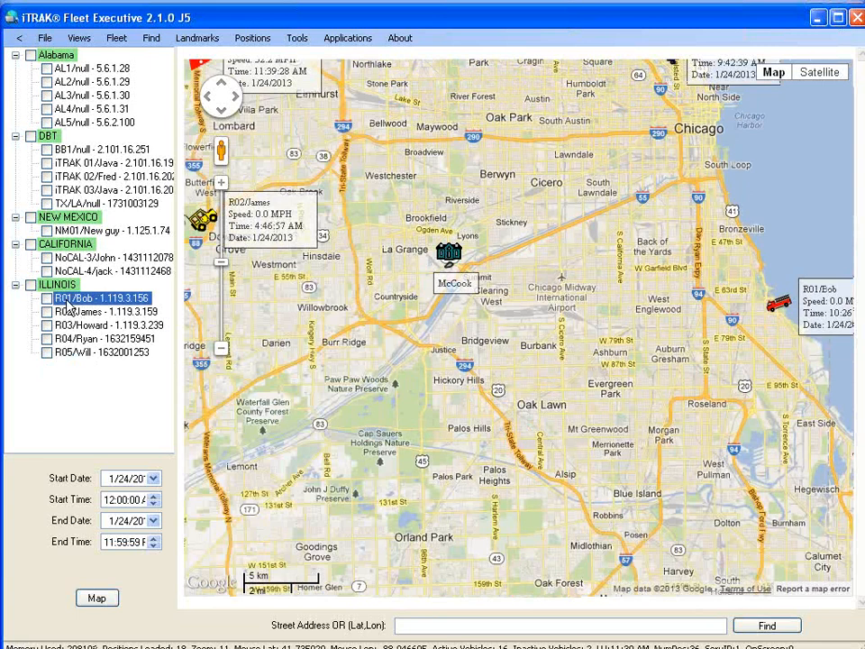
Open the Setup dialog for vehicle R01/Bob and move it lower on screen.
{"action": "right_click", "coordinate": [66, 304]}
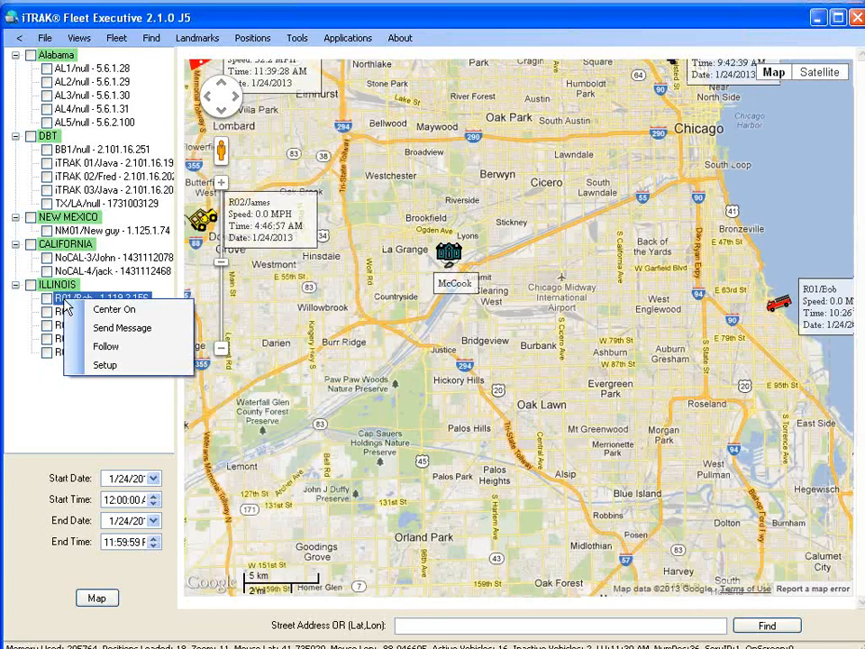
{"action": "left_click", "coordinate": [133, 370]}
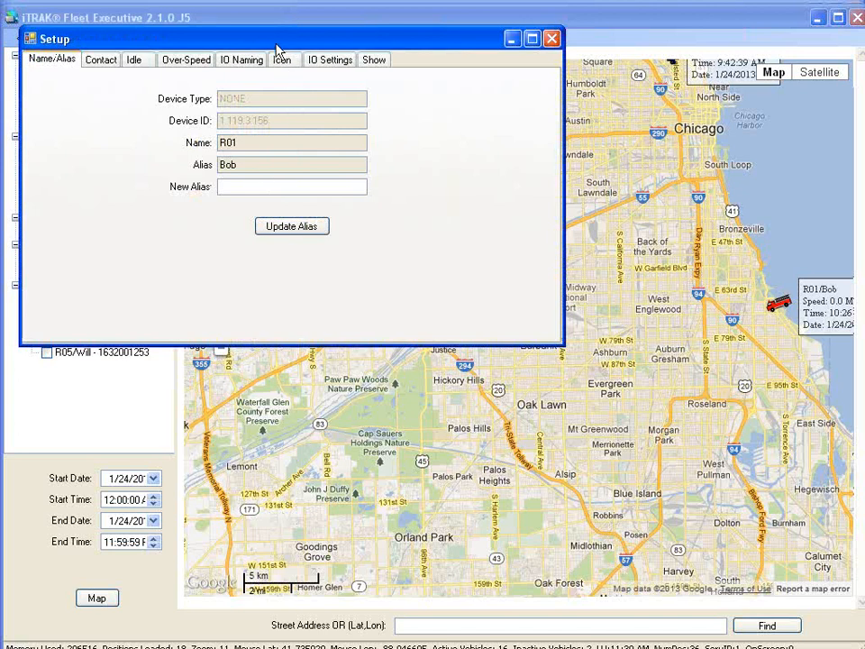
{"action": "left_click_drag", "start_coordinate": [277, 41], "coordinate": [345, 298]}
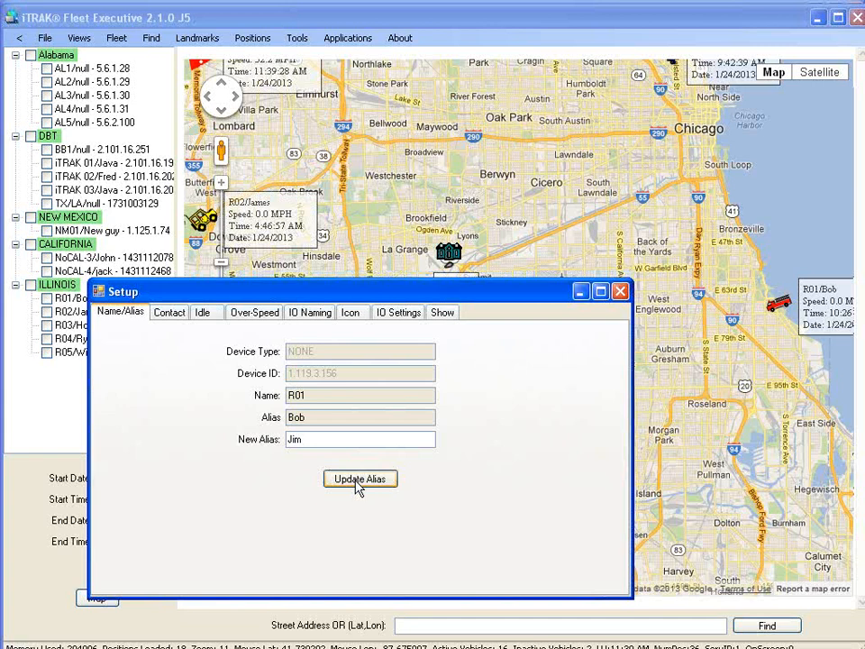
Apply Jim as R01's new alias, expand the ILLINOIS group, and bring Setup forward.
{"action": "left_click", "coordinate": [358, 482]}
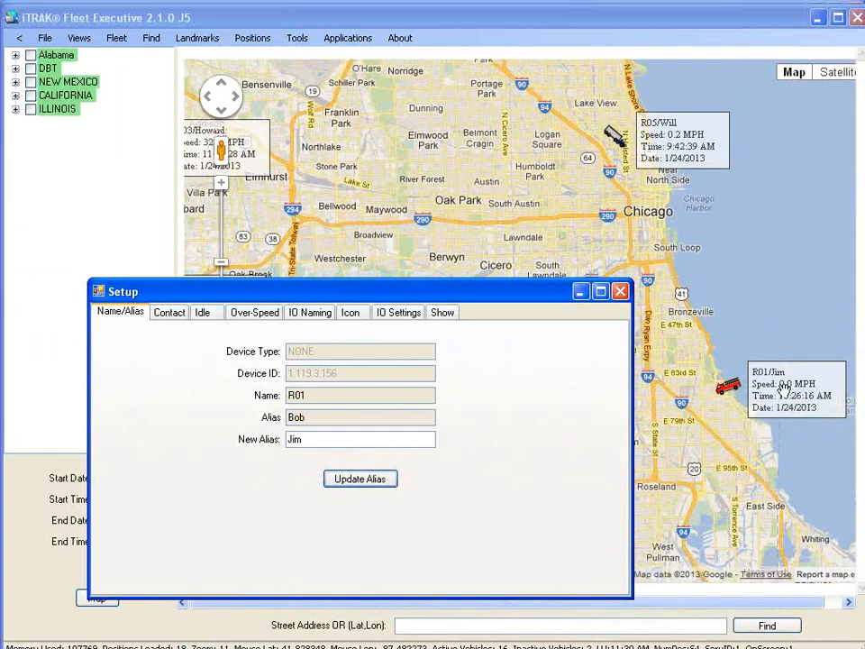
{"action": "left_click", "coordinate": [16, 109]}
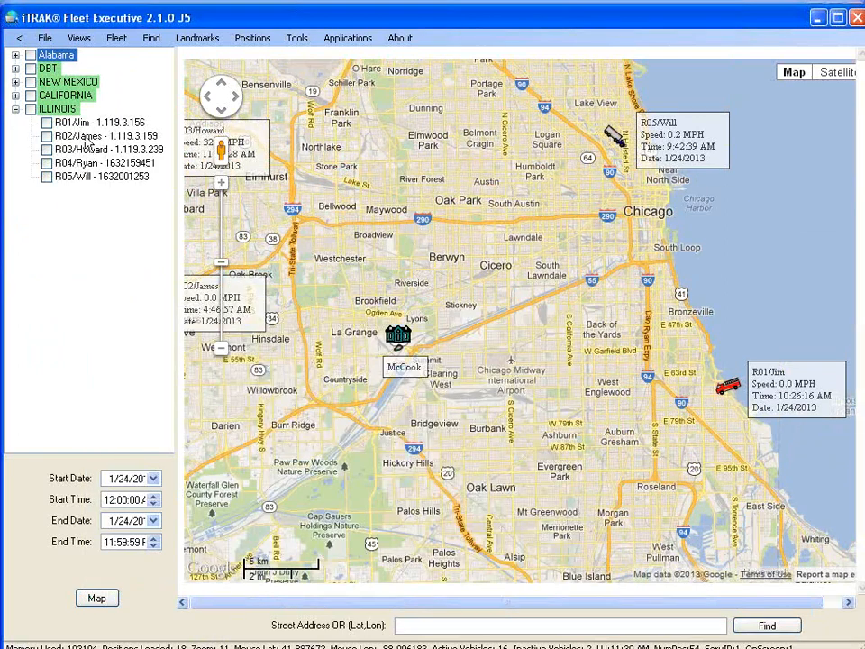
{"action": "double_click", "coordinate": [79, 131]}
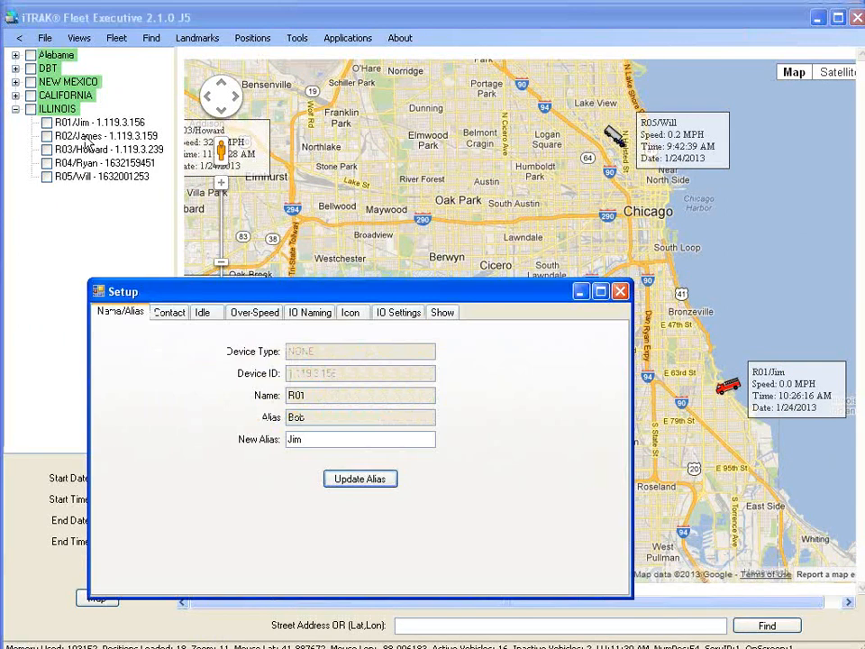
Review R01's idle alert time of 7200.0 and notification address, then show Over-Speed settings.
{"action": "left_click", "coordinate": [204, 315]}
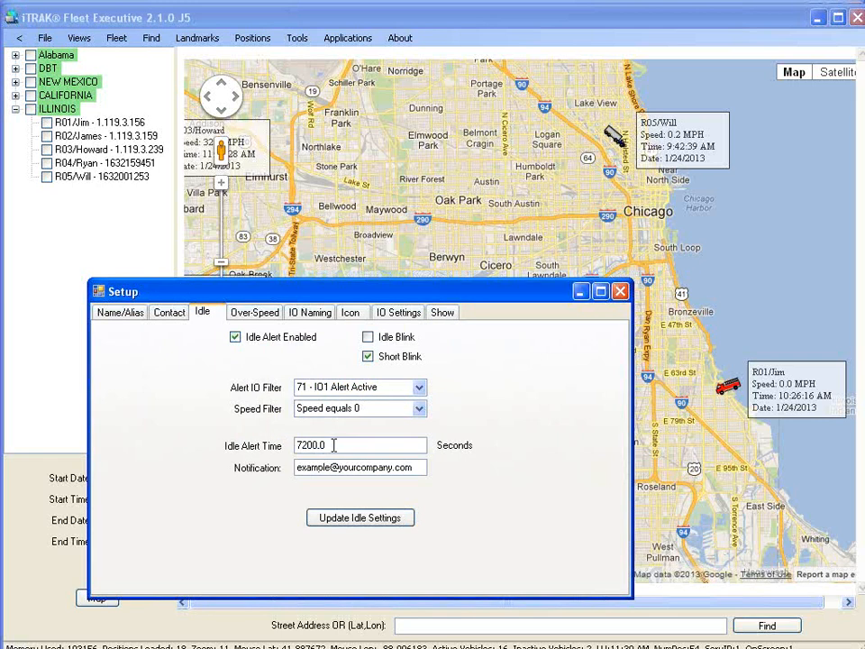
{"action": "left_click_drag", "start_coordinate": [329, 446], "coordinate": [282, 441]}
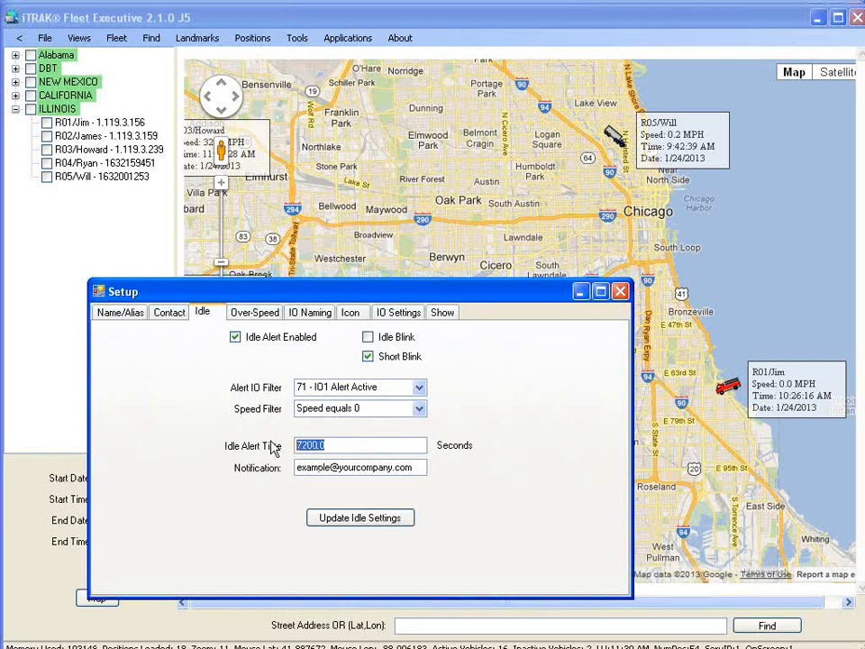
{"action": "left_click_drag", "start_coordinate": [415, 467], "coordinate": [284, 463]}
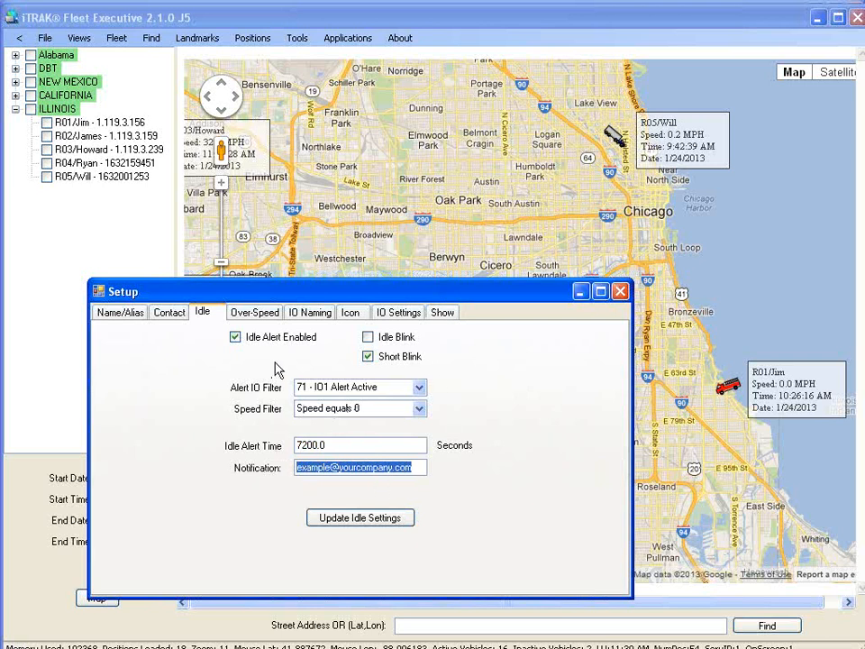
{"action": "left_click", "coordinate": [130, 313]}
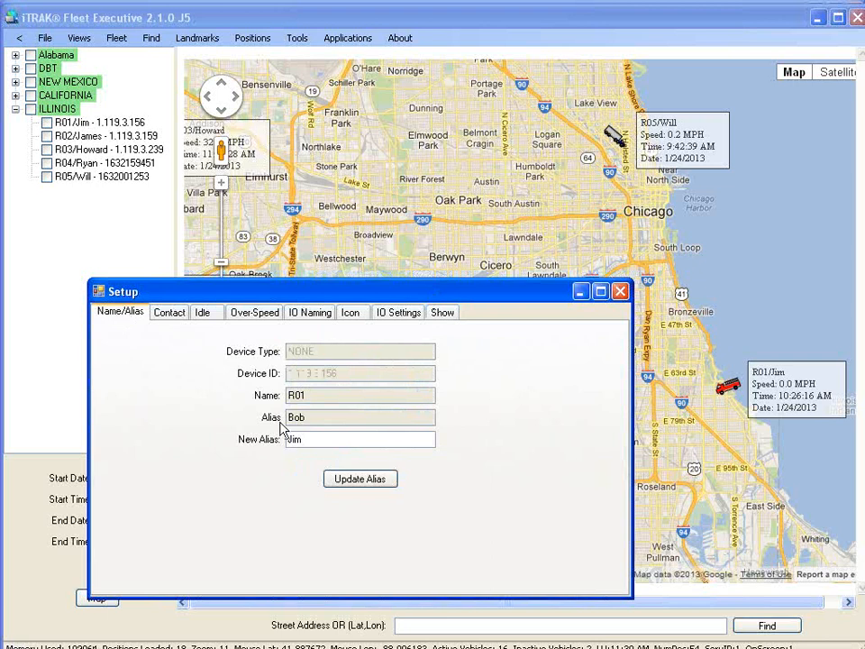
{"action": "left_click", "coordinate": [202, 312]}
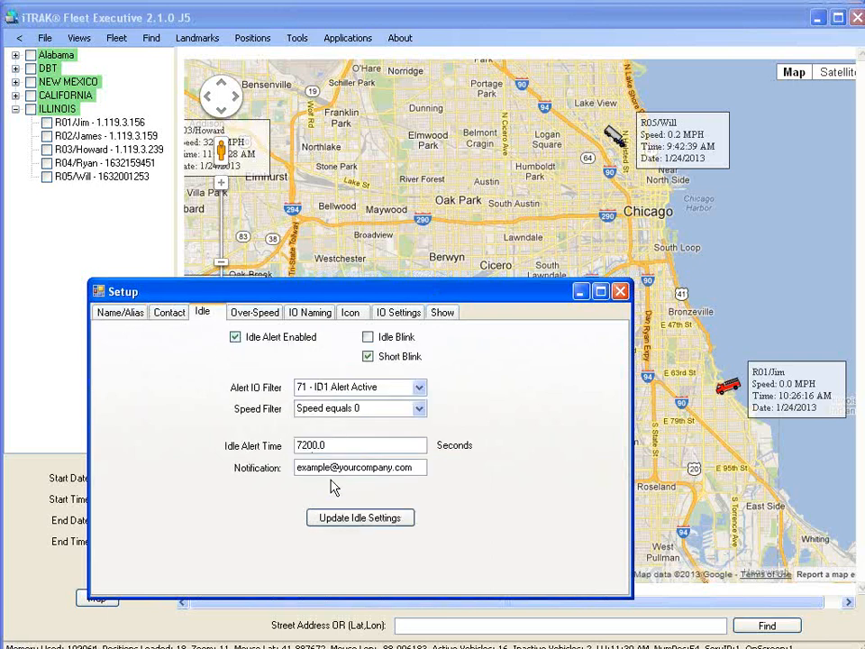
{"action": "left_click", "coordinate": [252, 314]}
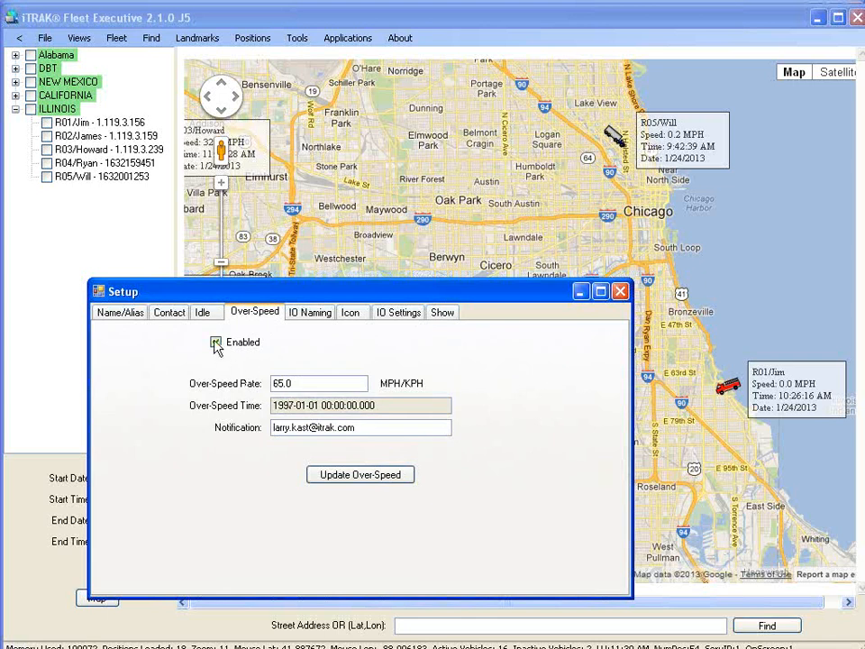
Replace the over-speed notification e-mail with a new address, keeping the 65.0 rate.
{"action": "left_click_drag", "start_coordinate": [307, 383], "coordinate": [268, 382]}
{"action": "left_click", "coordinate": [319, 384]}
{"action": "left_click_drag", "start_coordinate": [366, 427], "coordinate": [266, 429]}
{"action": "key", "text": "BackSpace"}
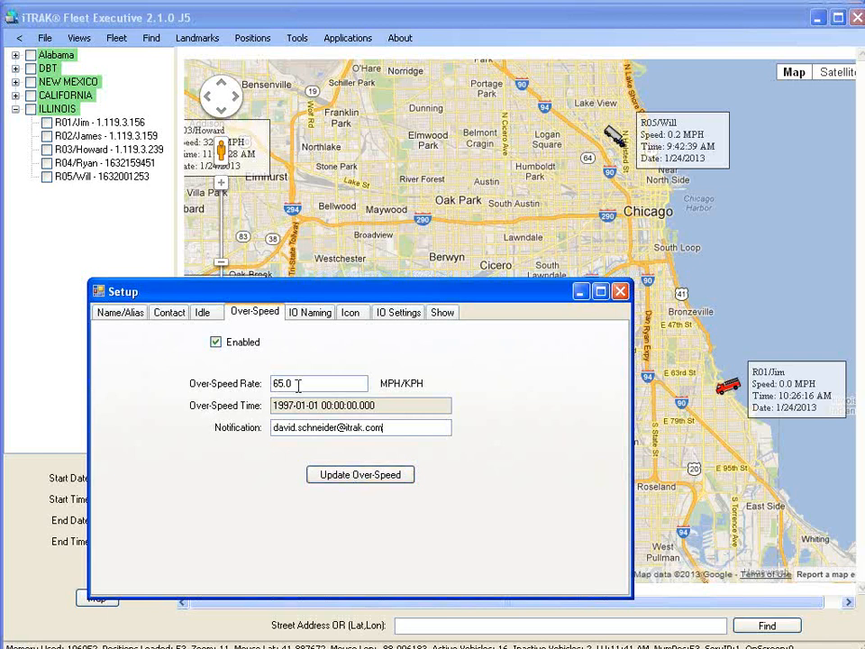
{"action": "left_click", "coordinate": [273, 384]}
Change R01's map icon to the truck in green and apply it.
{"action": "left_click", "coordinate": [351, 312]}
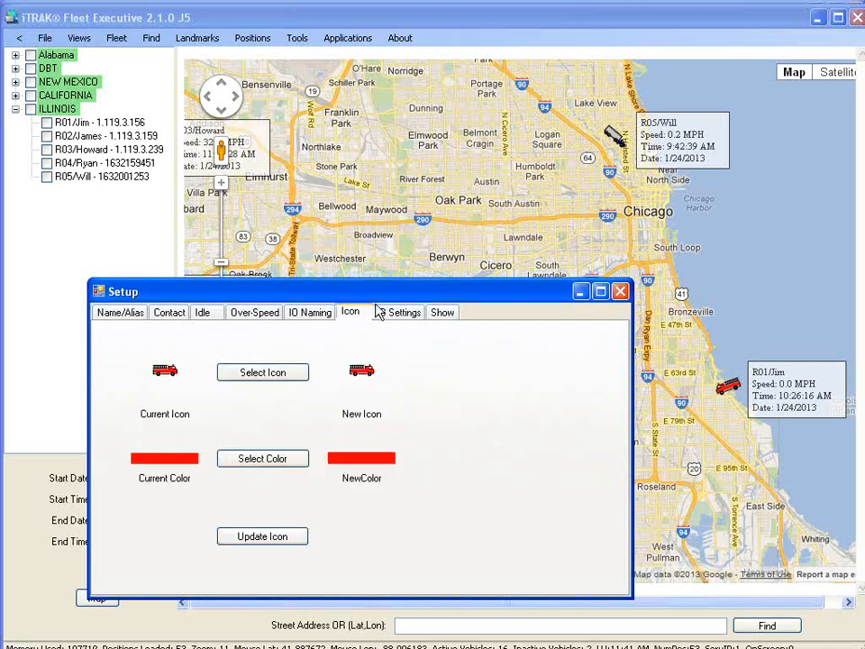
{"action": "left_click_drag", "start_coordinate": [380, 298], "coordinate": [403, 229]}
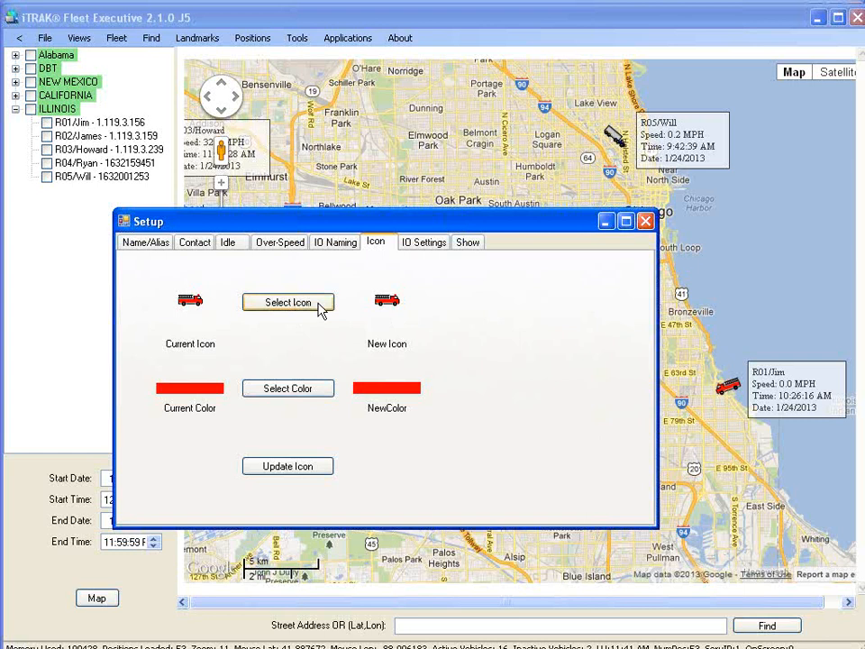
{"action": "left_click", "coordinate": [320, 307]}
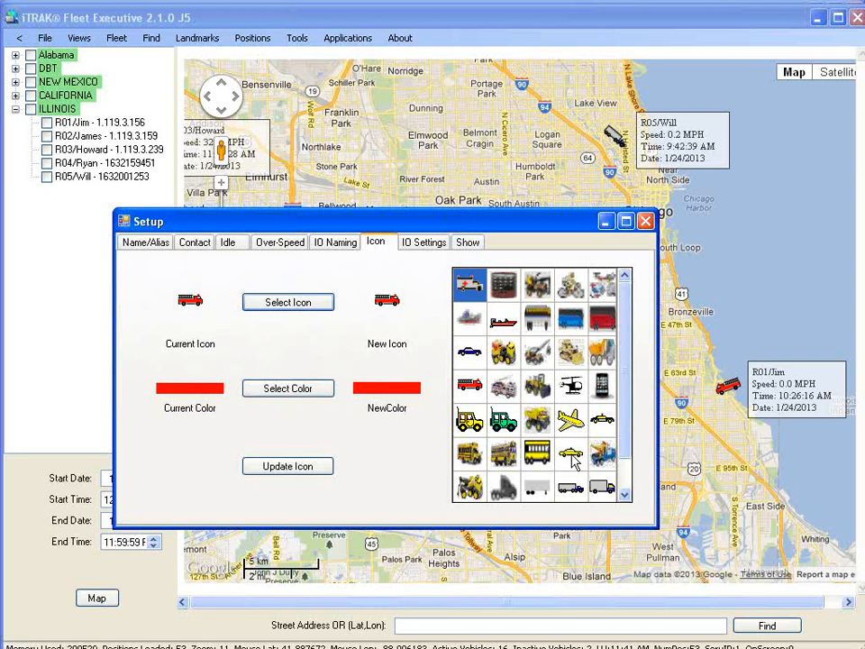
{"action": "left_click", "coordinate": [574, 492]}
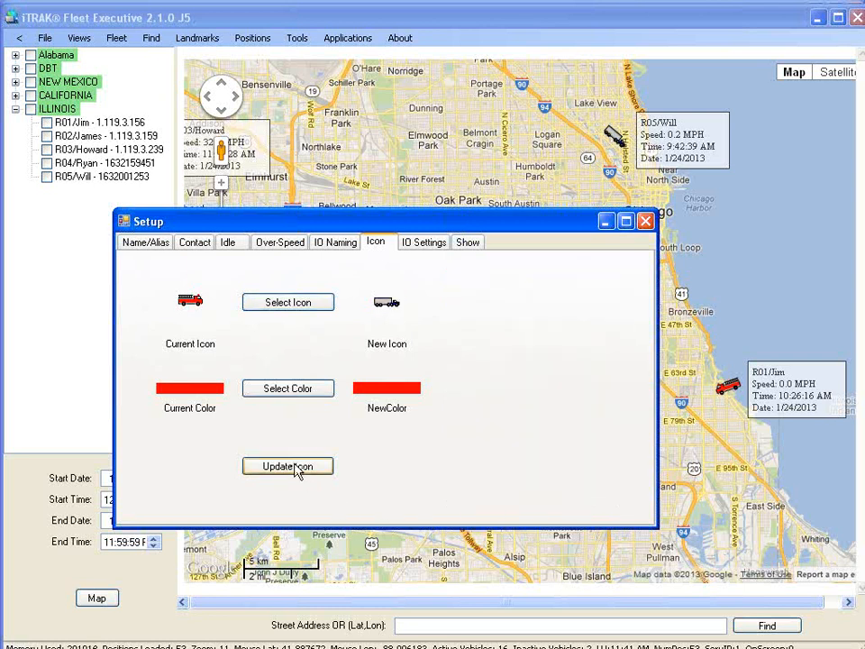
{"action": "left_click", "coordinate": [307, 395]}
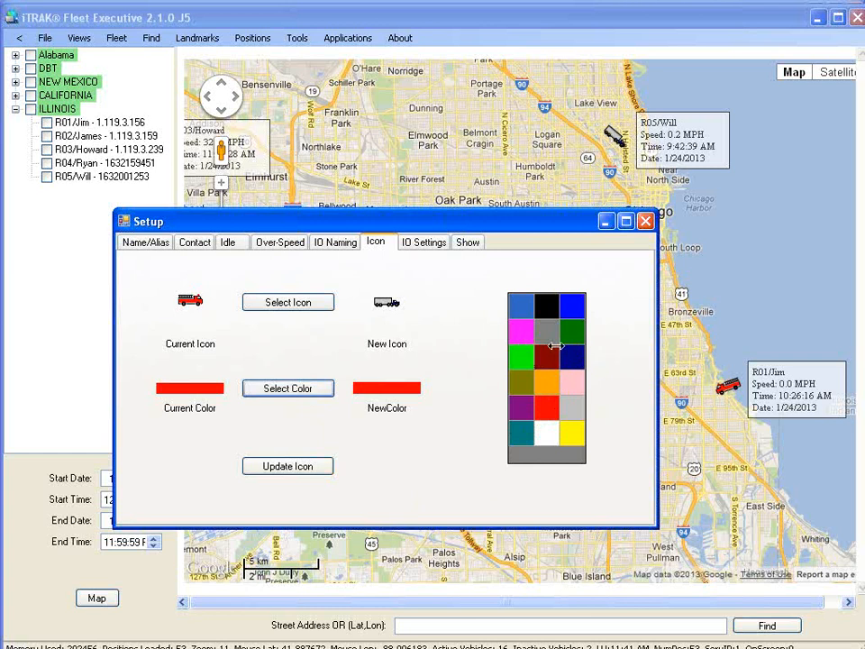
{"action": "left_click", "coordinate": [528, 360]}
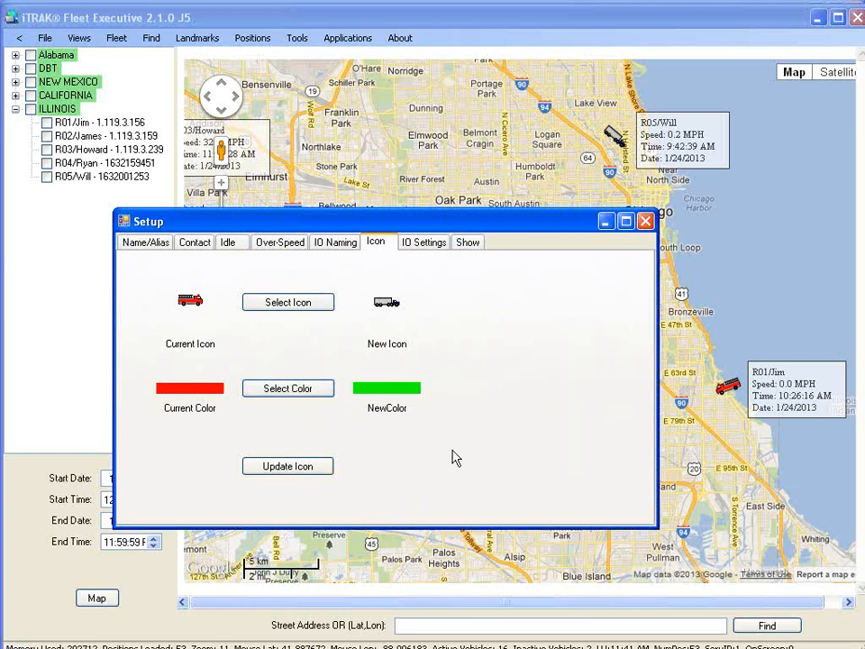
{"action": "left_click", "coordinate": [300, 471]}
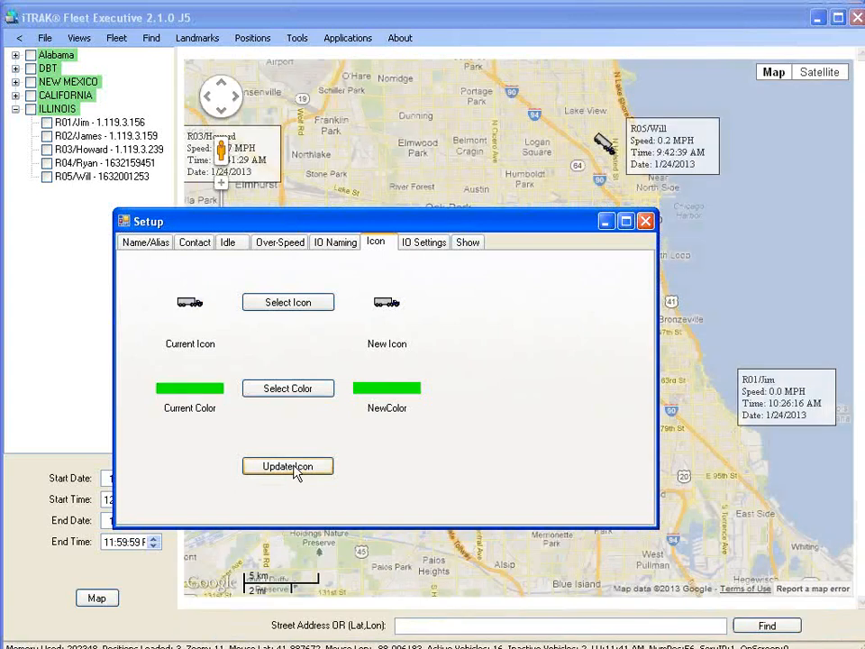
Bring up R01's Show options for information displayed with its map icon.
{"action": "left_click", "coordinate": [155, 244]}
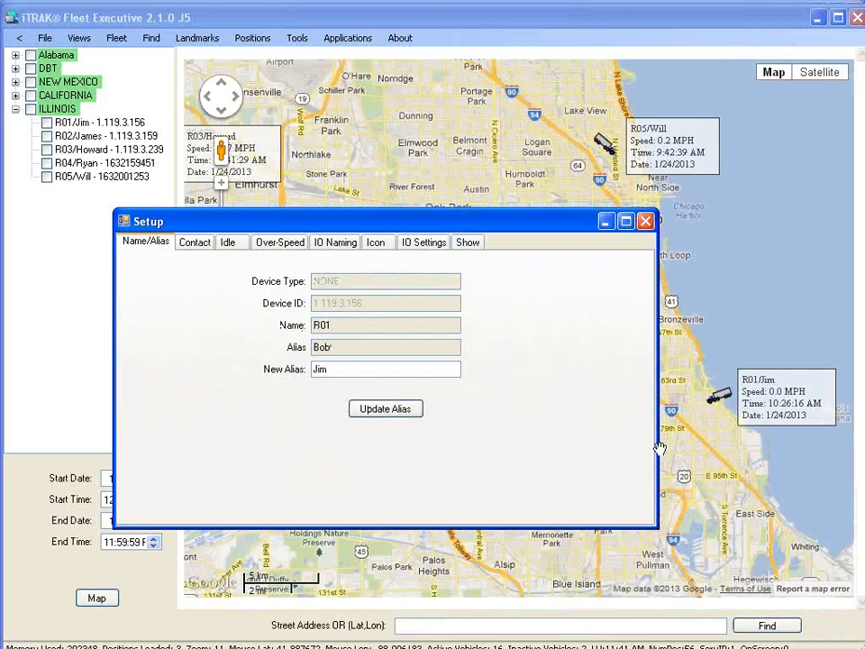
{"action": "left_click", "coordinate": [717, 410]}
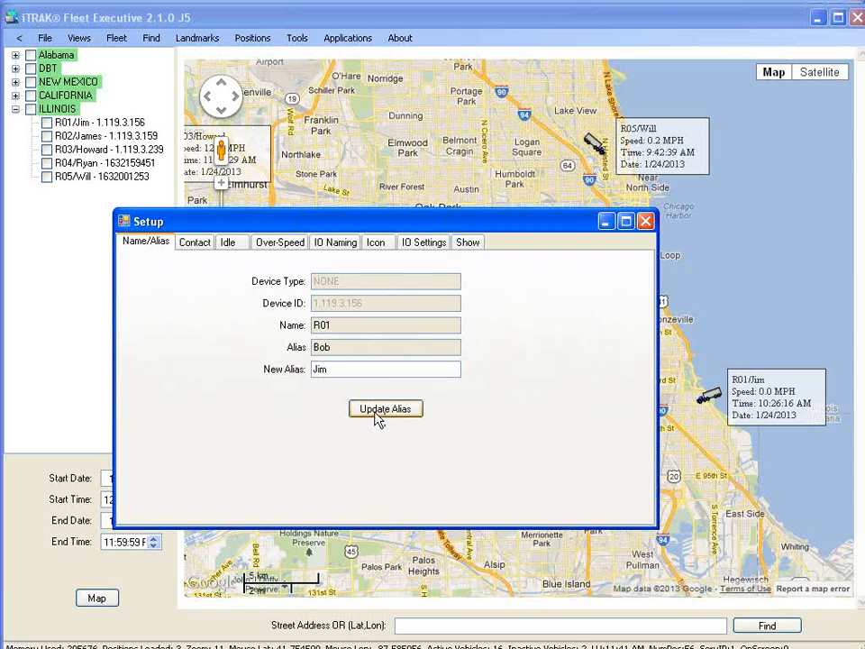
{"action": "left_click", "coordinate": [470, 247]}
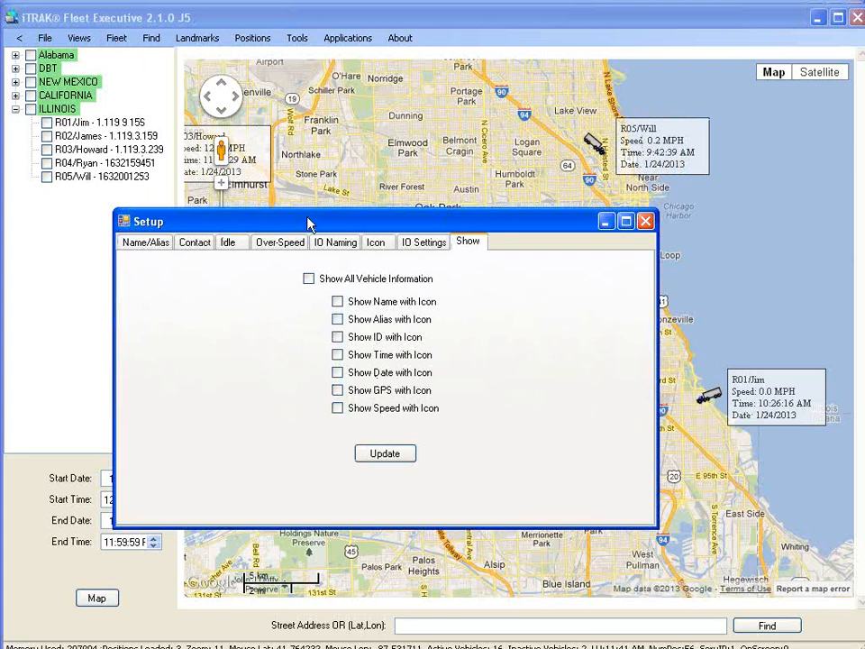
Move the Setup dialog up and close it, leaving R01/Jim shown as a truck.
{"action": "left_click_drag", "start_coordinate": [310, 224], "coordinate": [278, 192]}
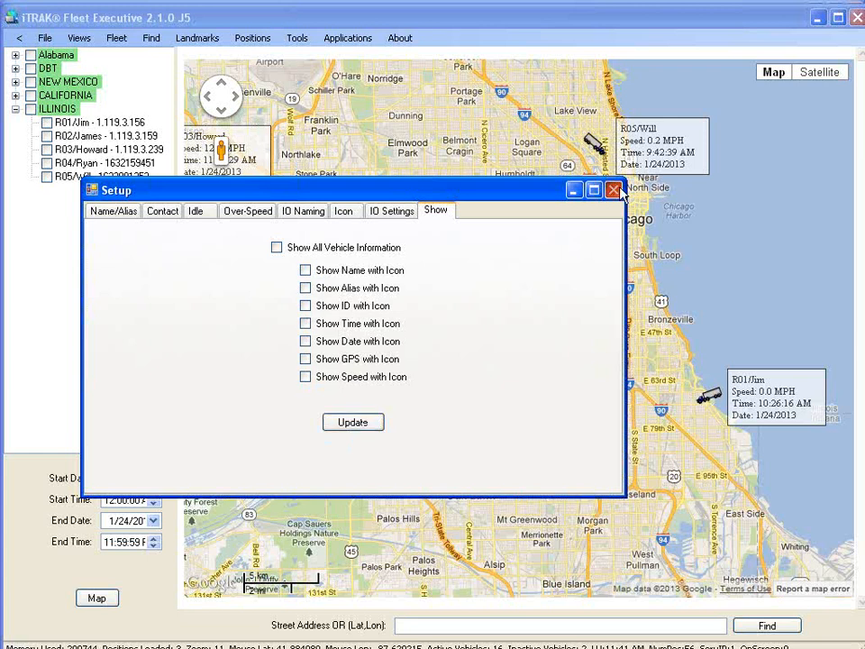
{"action": "left_click", "coordinate": [613, 191]}
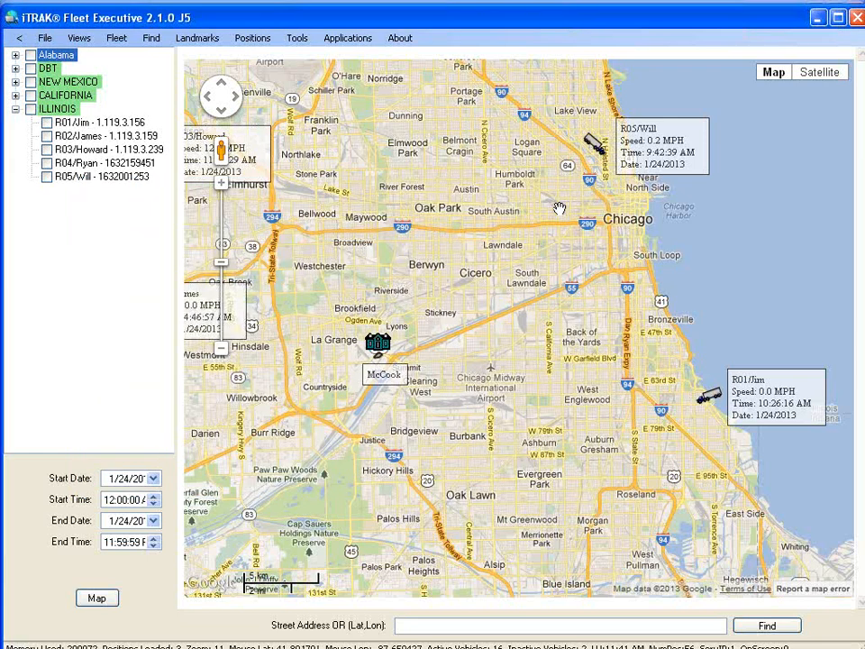